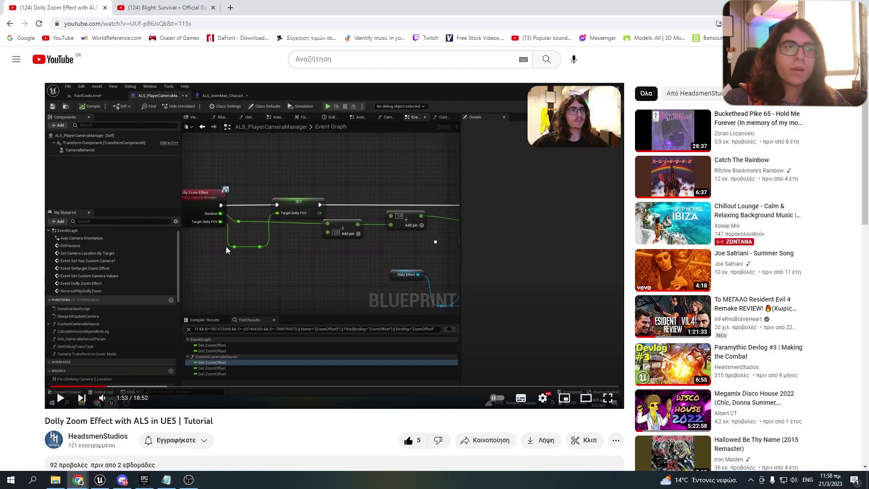
# Step: Read the viewer's request in the video comments, and watch the Blight: Survival gameplay trailer in full screen for the dirt and blood effect
pyautogui.scroll(-10, 252, 258)
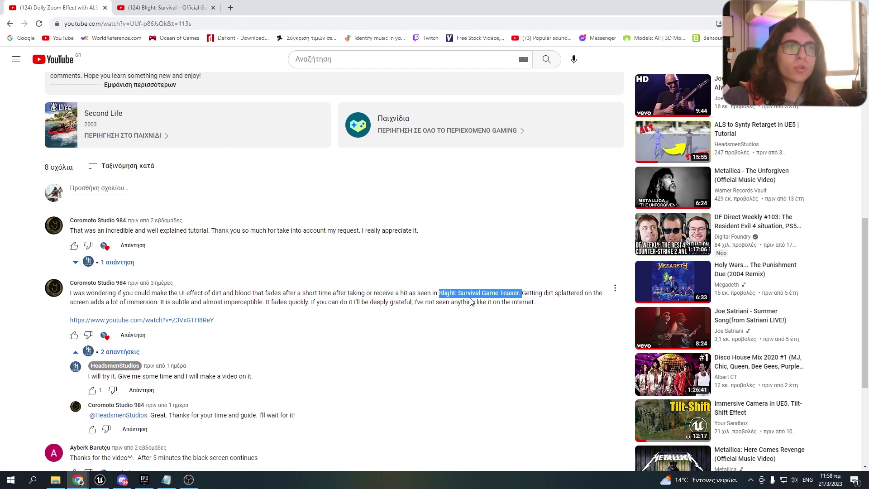
pyautogui.click(164, 3)
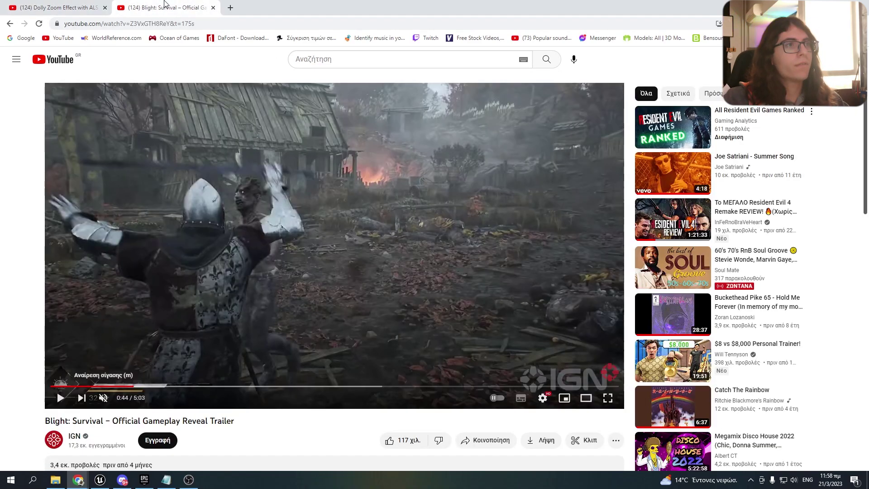
pyautogui.doubleClick(371, 277)
pyautogui.click(355, 215)
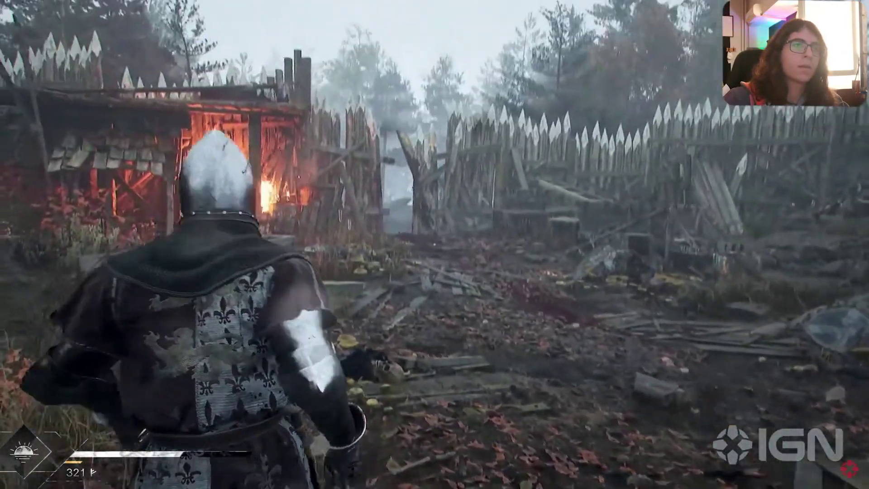
pyautogui.click(475, 166)
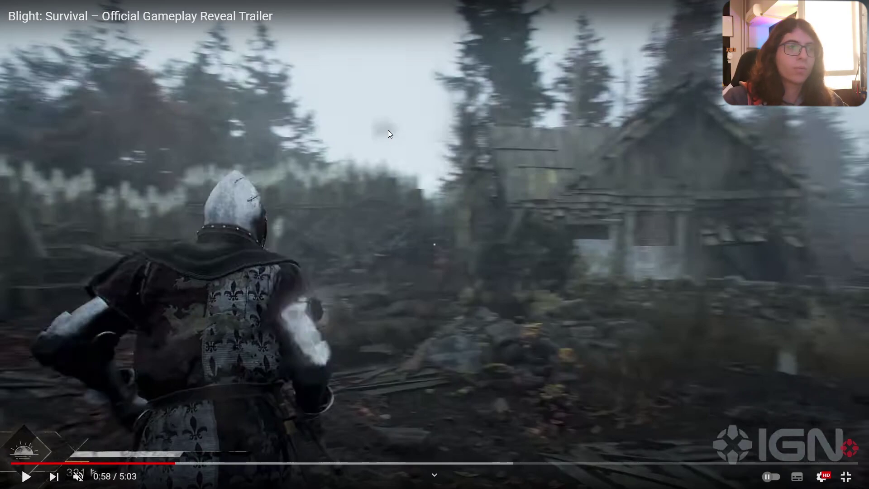
pyautogui.doubleClick(416, 258)
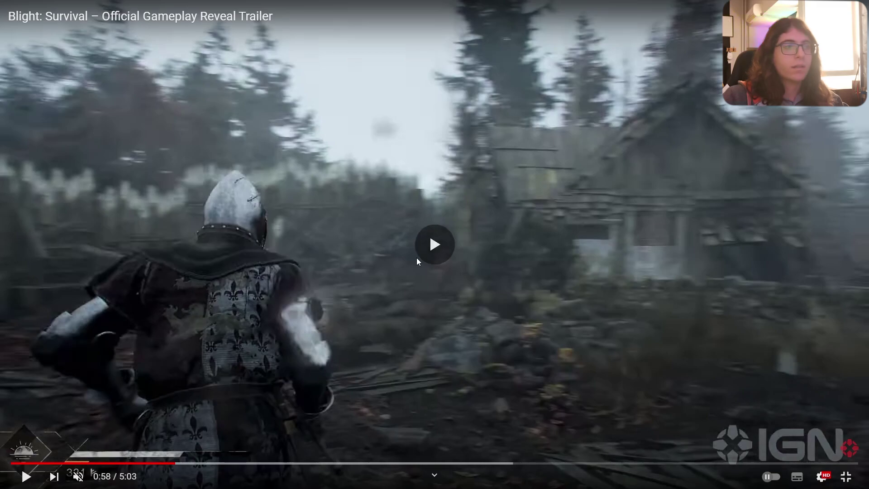
# Step: Switch to Unreal Editor, frame the character on the beach, and start playing the Demo level in a full-screen viewport
pyautogui.moveTo(107, 483)
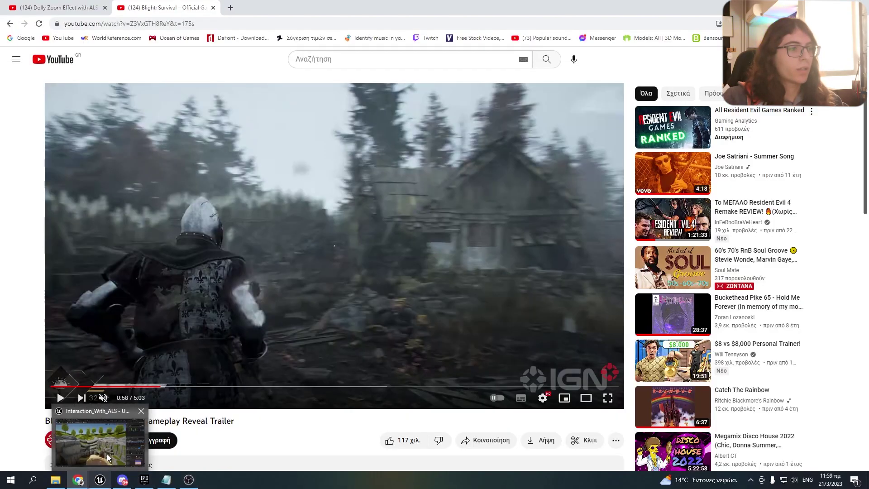
pyautogui.click(108, 455)
pyautogui.press('w')
pyautogui.moveTo(378, 282); pyautogui.dragTo(348, 283, button='right')
pyautogui.press('w')
pyautogui.moveTo(379, 178); pyautogui.dragTo(380, 170, button='right')
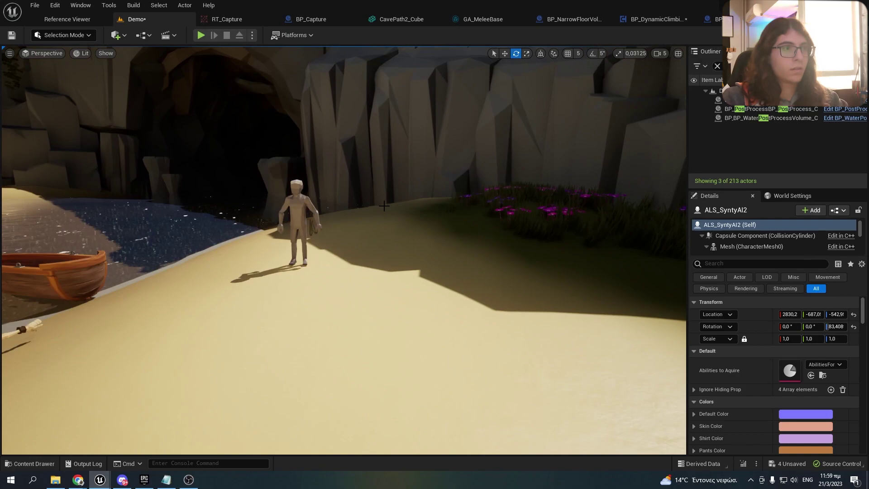
pyautogui.press('F11')
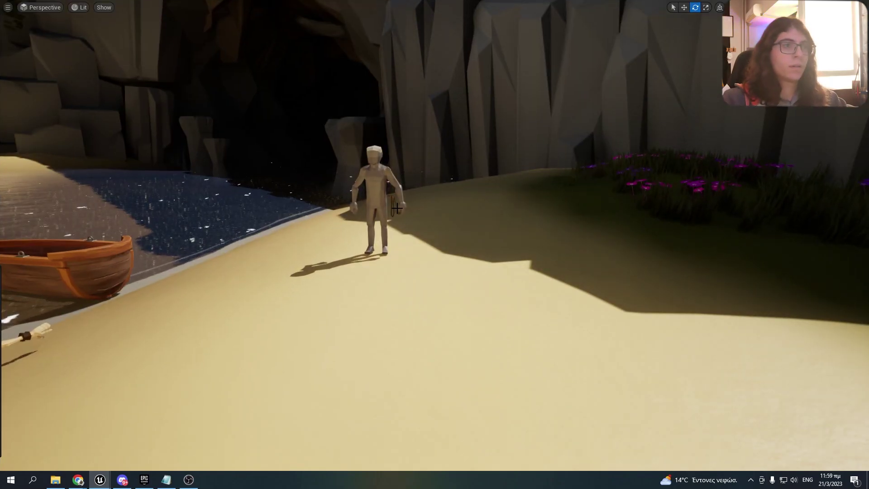
pyautogui.hotkey('alt', 'p')
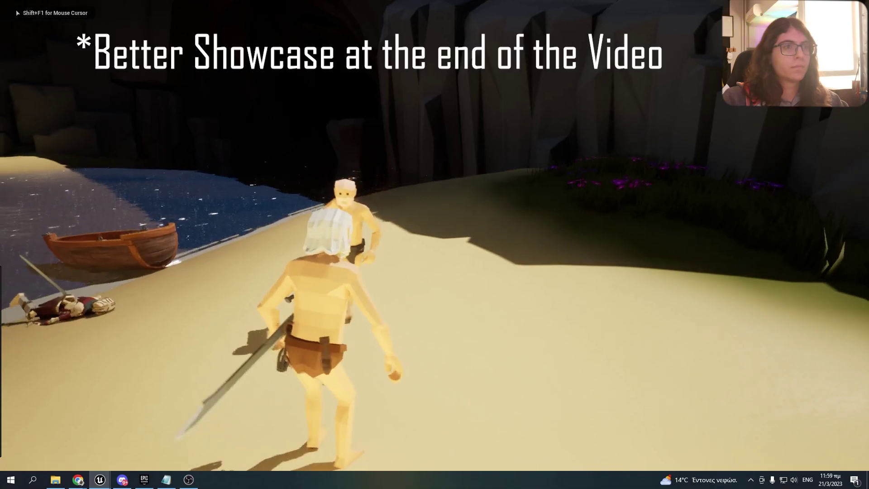
# Step: Equip the Sword from the weapon selection list in the running game
pyautogui.press('Tab')
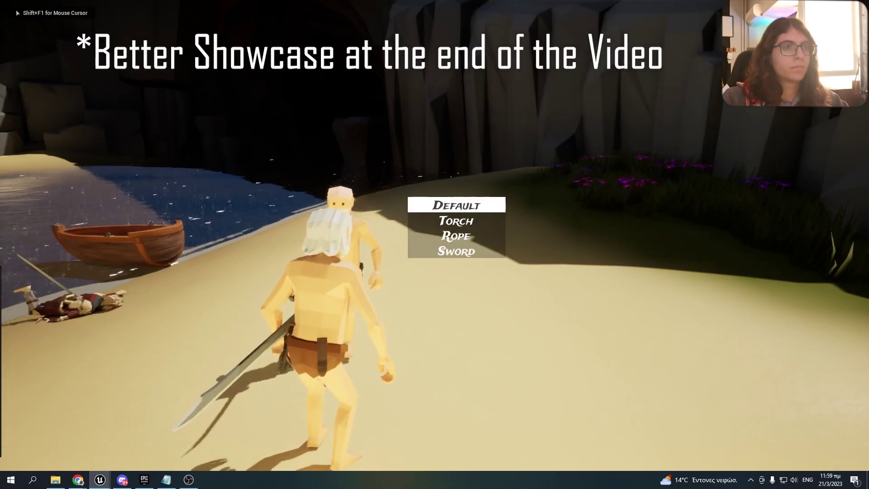
pyautogui.scroll(-3, 457, 227)
pyautogui.press('Tab')
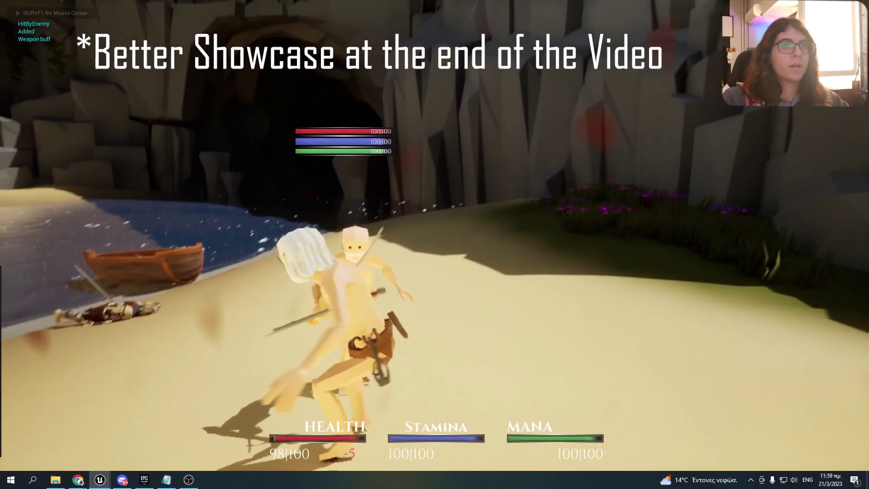
# Step: Move the character around the beach and take hits from the enemies to examine the on-screen blood splatter effect
pyautogui.press('w')
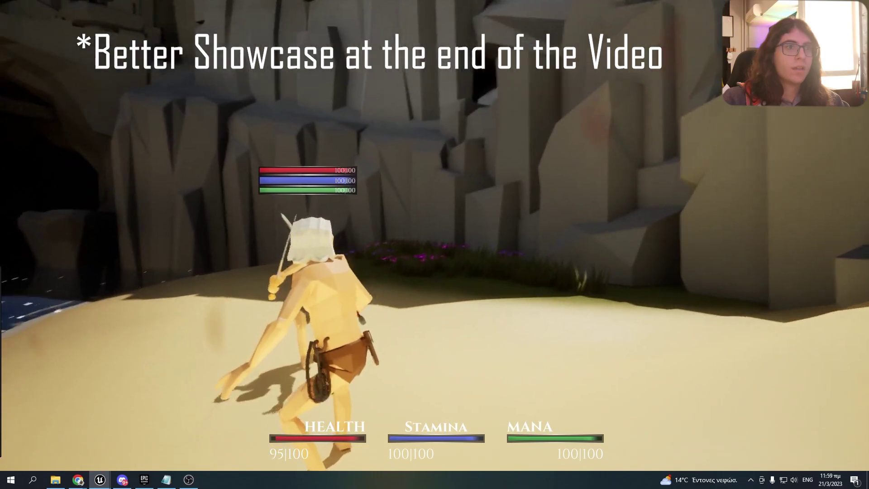
pyautogui.press('w')
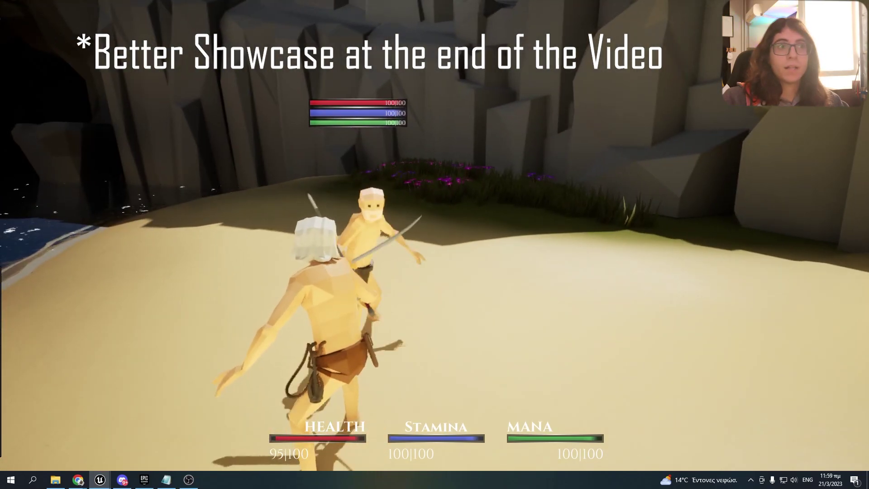
pyautogui.press('w')
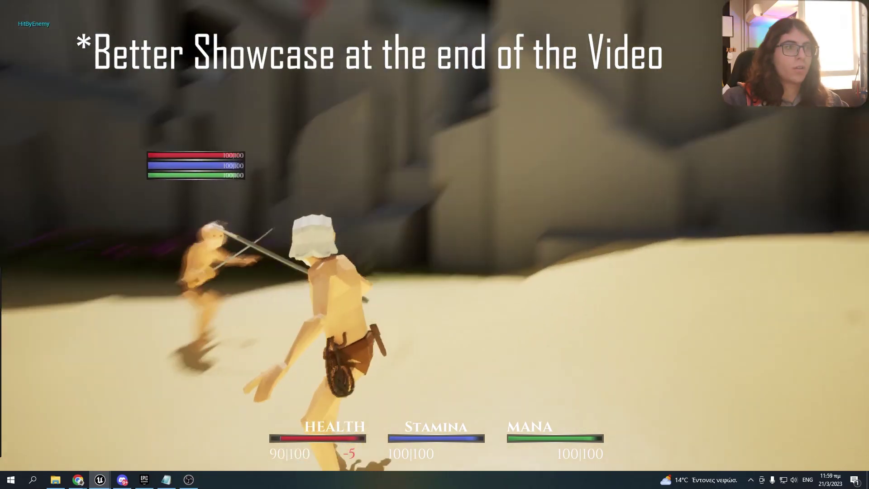
pyautogui.press('w')
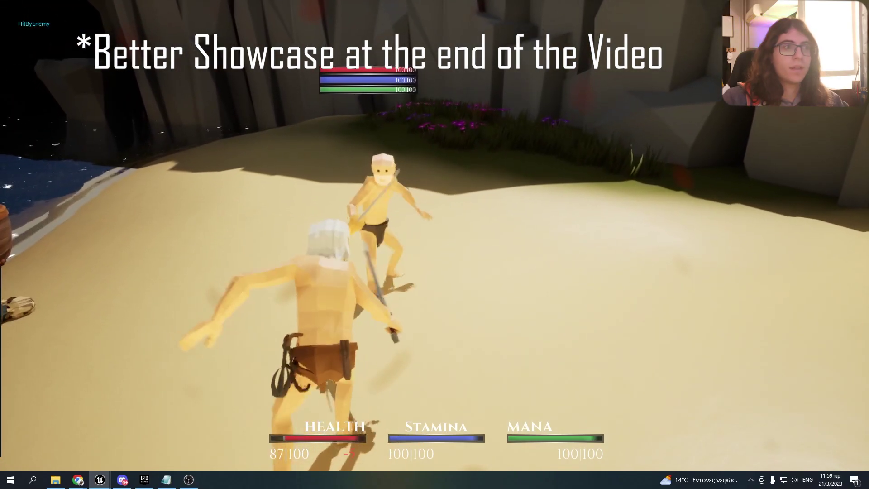
pyautogui.press('w')
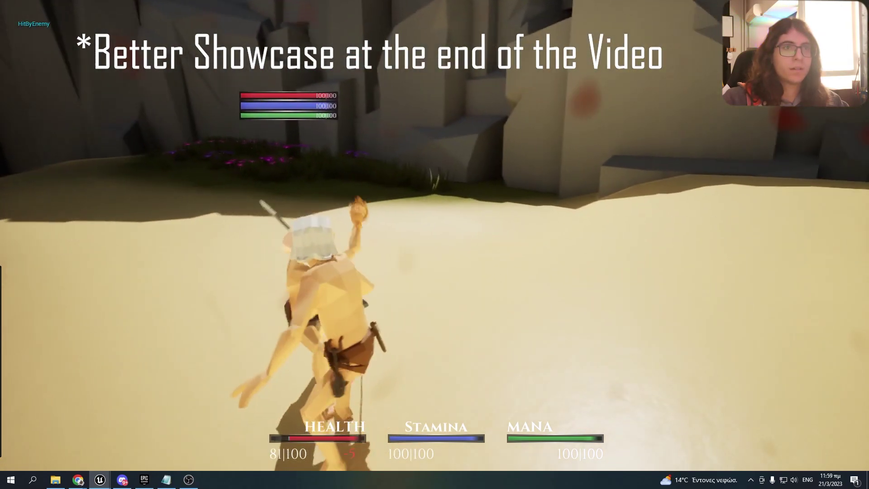
pyautogui.press('s')
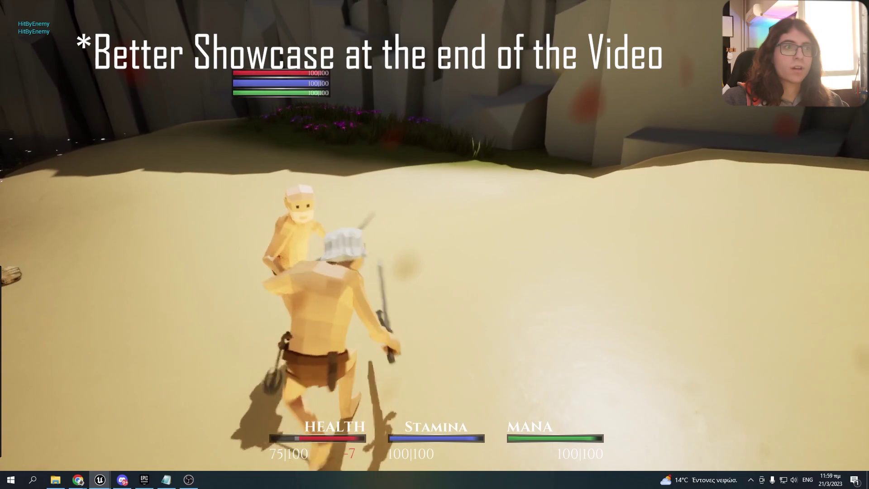
pyautogui.press('s')
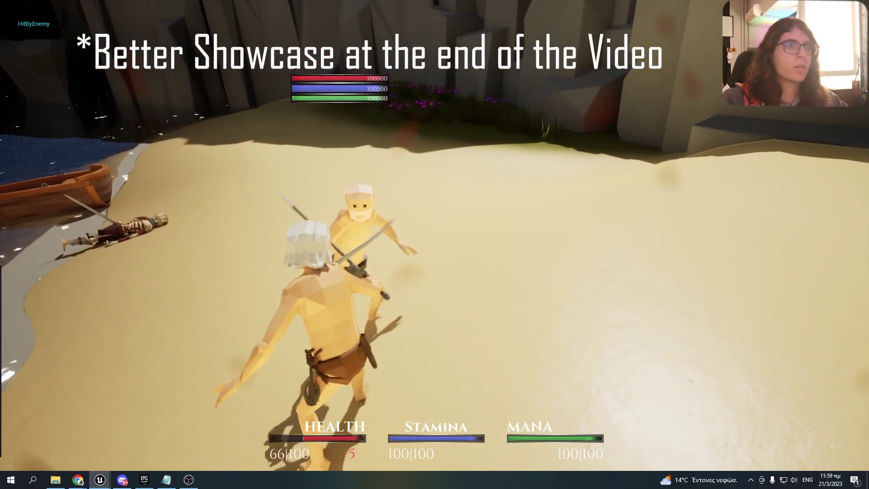
pyautogui.press('s')
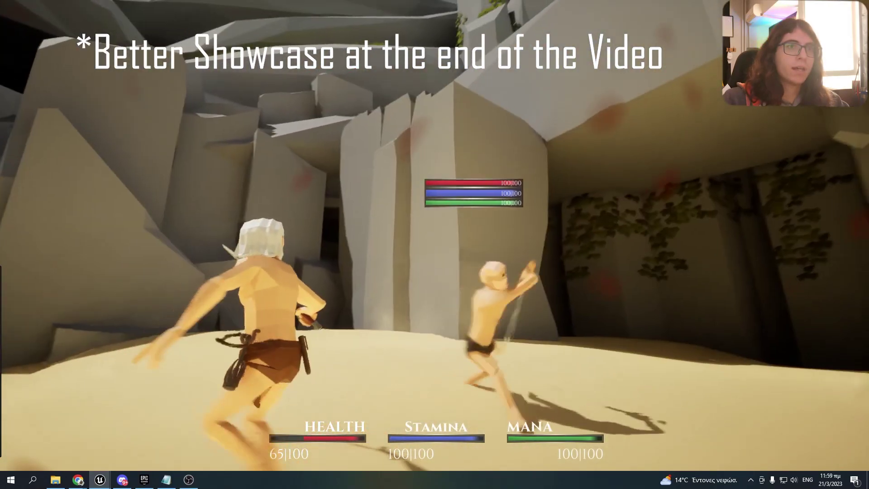
pyautogui.press('a')
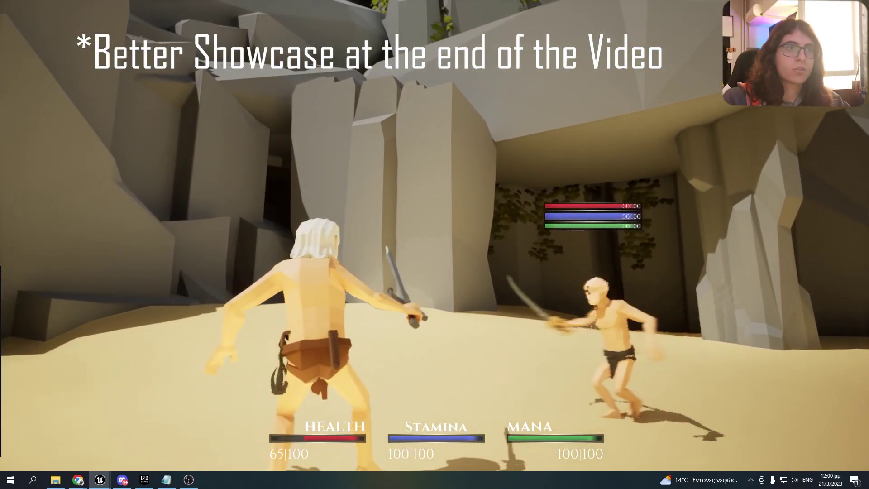
pyautogui.press('w')
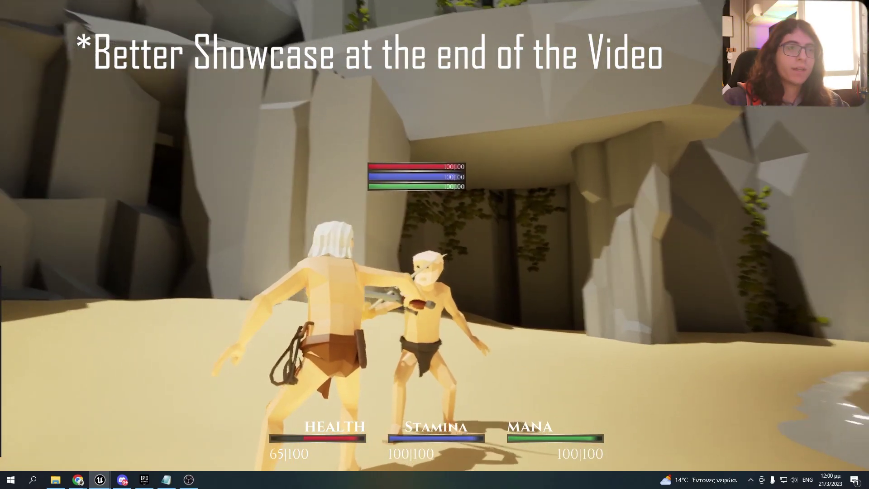
pyautogui.press('s')
pyautogui.press('w')
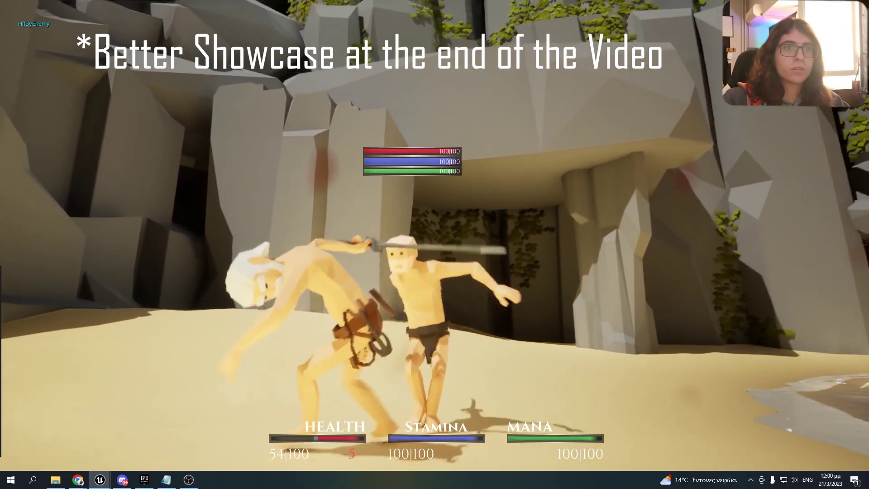
pyautogui.press('s')
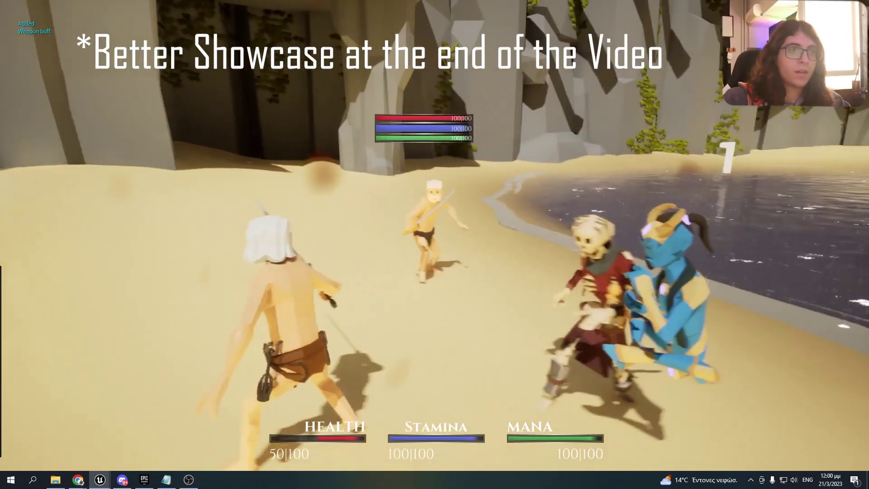
pyautogui.press('s')
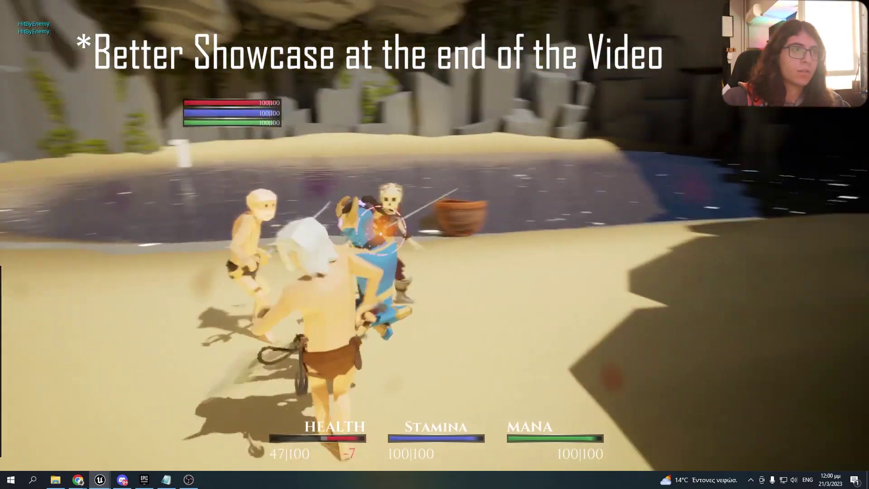
pyautogui.press('w')
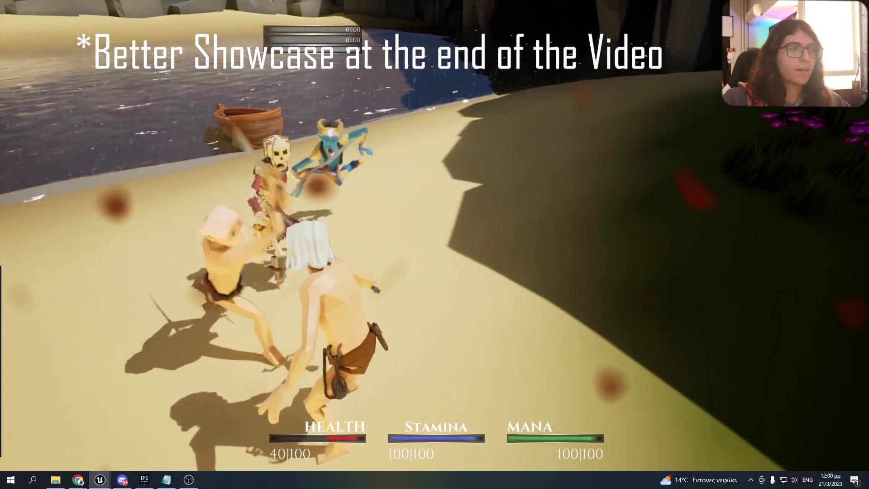
pyautogui.press('w')
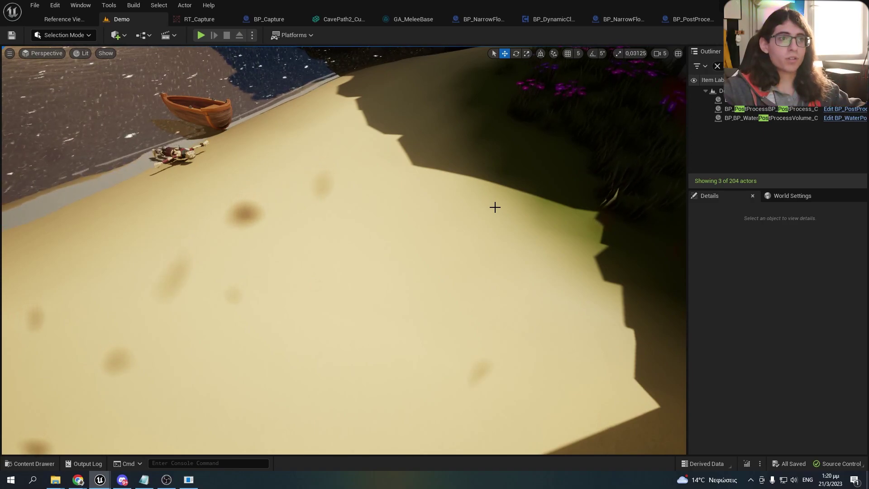
# Step: Open the PP_BloodDrop material from the Assets/PostProcess folder and look over its node graph and preview
pyautogui.hotkey('ctrl', 'space')
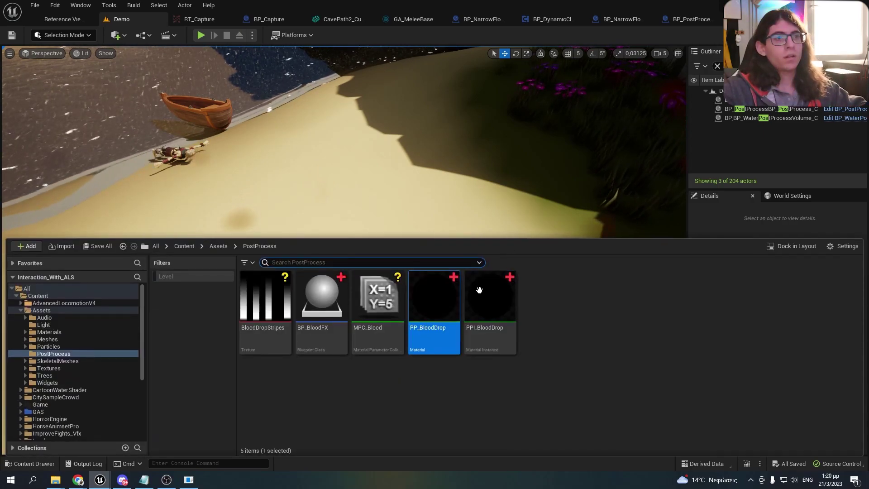
pyautogui.doubleClick(450, 297)
pyautogui.scroll(-8, 439, 175)
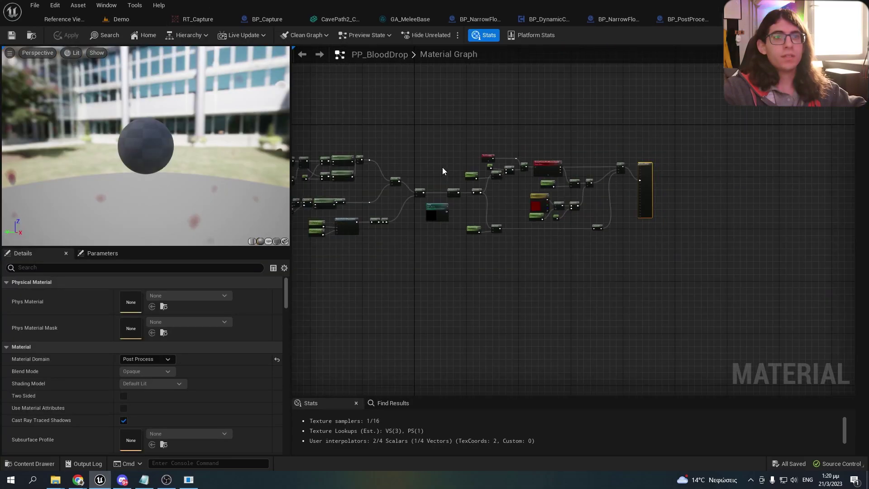
pyautogui.moveTo(540, 163); pyautogui.dragTo(579, 191, button='right')
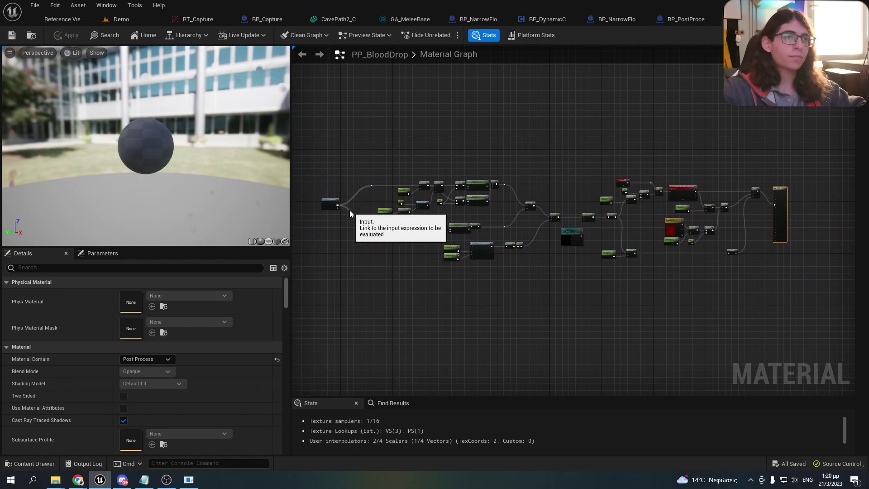
pyautogui.scroll(4, 351, 210)
pyautogui.moveTo(160, 143); pyautogui.dragTo(161, 213)
pyautogui.moveTo(175, 123); pyautogui.dragTo(144, 122)
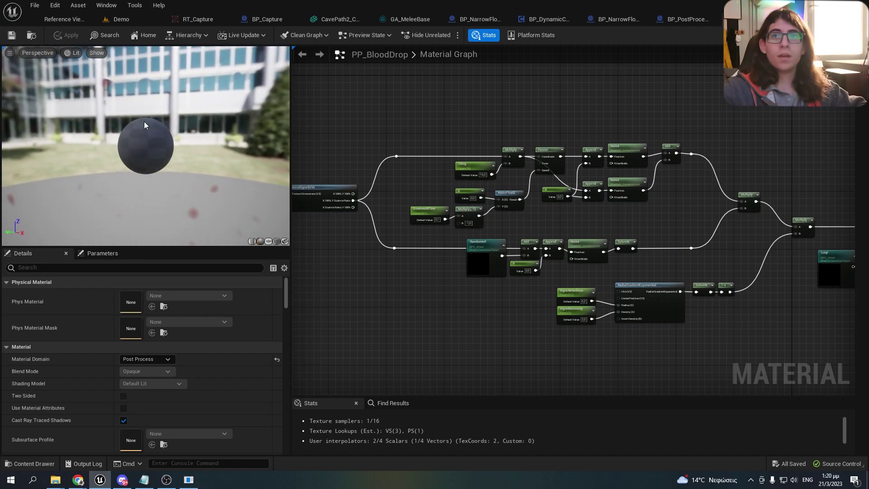
# Step: Inspect the ScreenAlignedUVs node at the start of the material graph and check the blood drops in the preview
pyautogui.moveTo(307, 186); pyautogui.dragTo(371, 160, button='right')
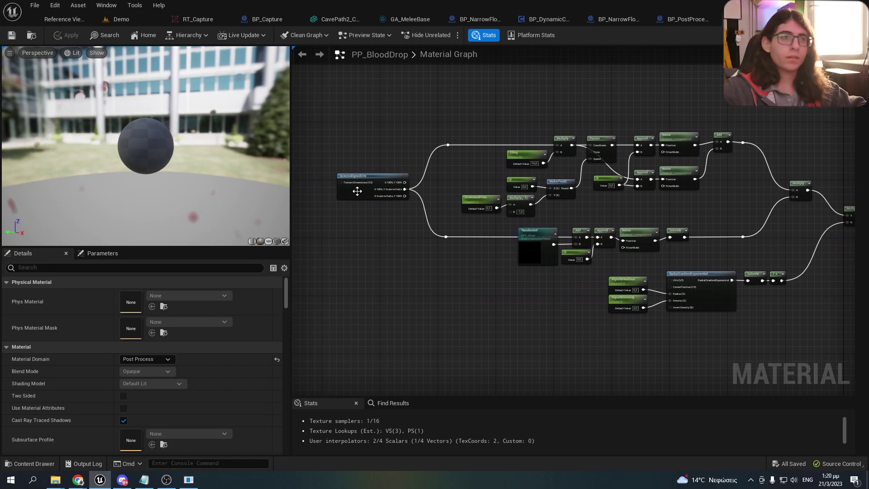
pyautogui.scroll(4, 355, 192)
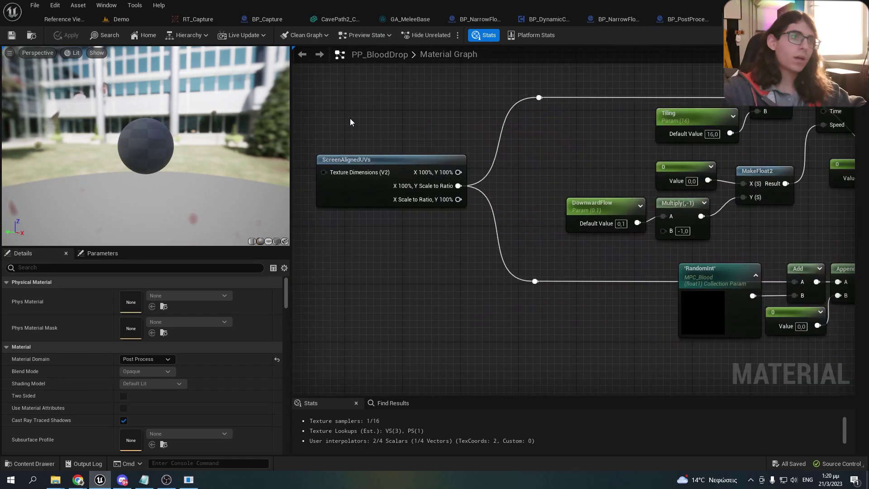
pyautogui.click(379, 175)
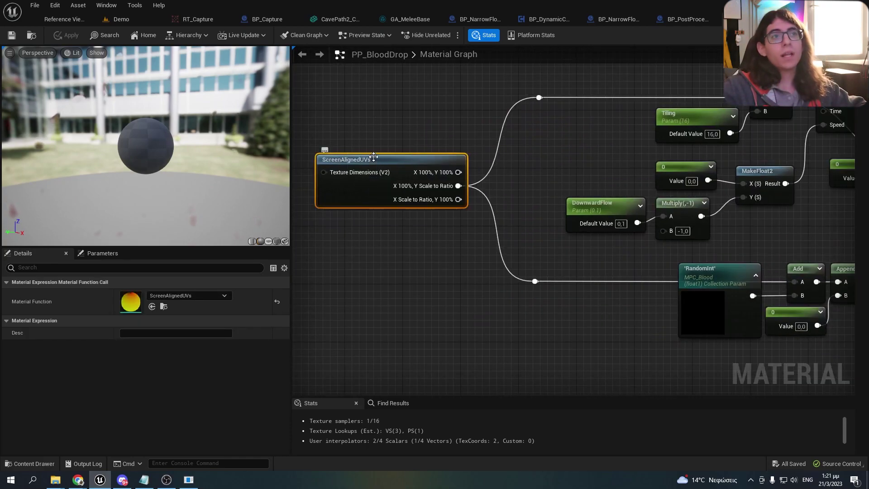
pyautogui.moveTo(200, 130); pyautogui.dragTo(199, 156)
# Step: Add a TextureCoordinate node above ScreenAlignedUVs, move both outgoing UV links onto it and compare the result in the preview
pyautogui.rightClick(376, 123)
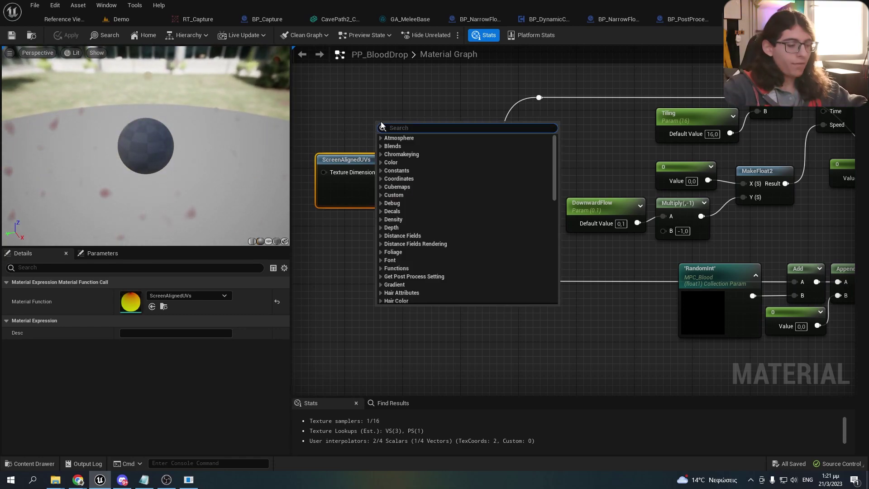
pyautogui.write('texture coor')
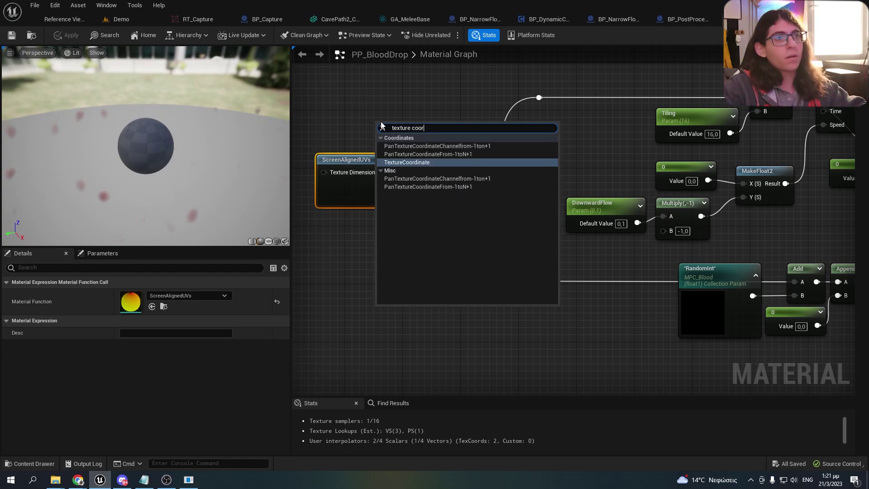
pyautogui.press('Return')
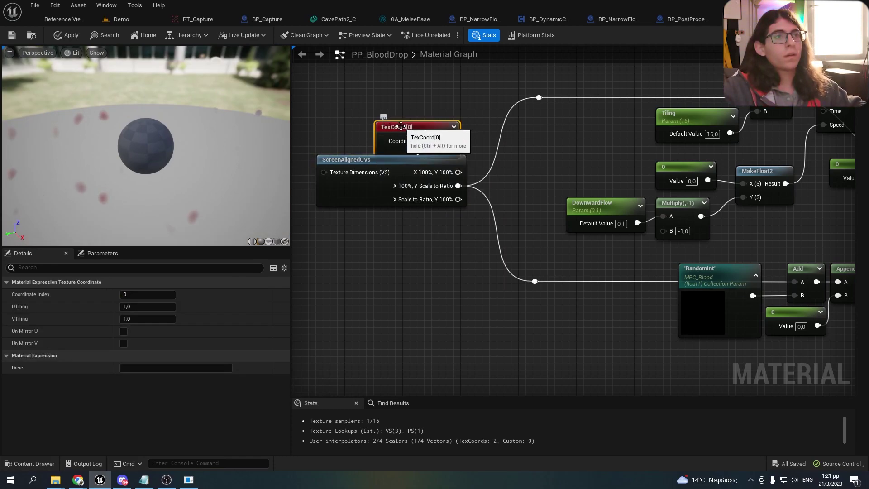
pyautogui.moveTo(398, 124); pyautogui.dragTo(391, 109)
pyautogui.keyDown('ctrl'); pyautogui.moveTo(459, 186); pyautogui.dragTo(443, 122); pyautogui.keyUp('ctrl')
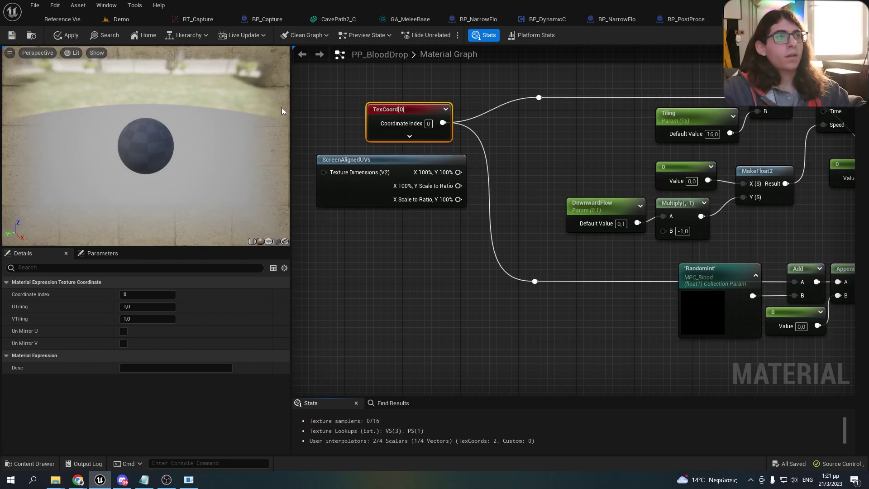
pyautogui.moveTo(289, 124); pyautogui.dragTo(237, 110)
# Step: Move the UV links back to the "X 100%, Y Scale to Ratio" output of ScreenAlignedUVs and delete the TexCoord node
pyautogui.keyDown('ctrl'); pyautogui.moveTo(383, 123); pyautogui.dragTo(400, 186); pyautogui.keyUp('ctrl')
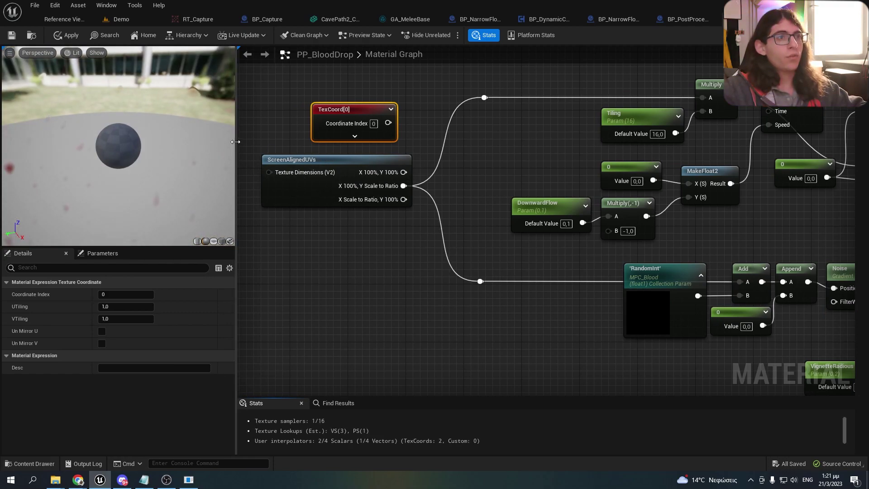
pyautogui.moveTo(235, 141)
pyautogui.mouseDown()
pyautogui.moveTo(508, 144)
pyautogui.moveTo(213, 145)
pyautogui.moveTo(368, 142)
pyautogui.moveTo(501, 154)
pyautogui.moveTo(208, 153)
pyautogui.moveTo(456, 140)
pyautogui.moveTo(239, 148)
pyautogui.mouseUp()
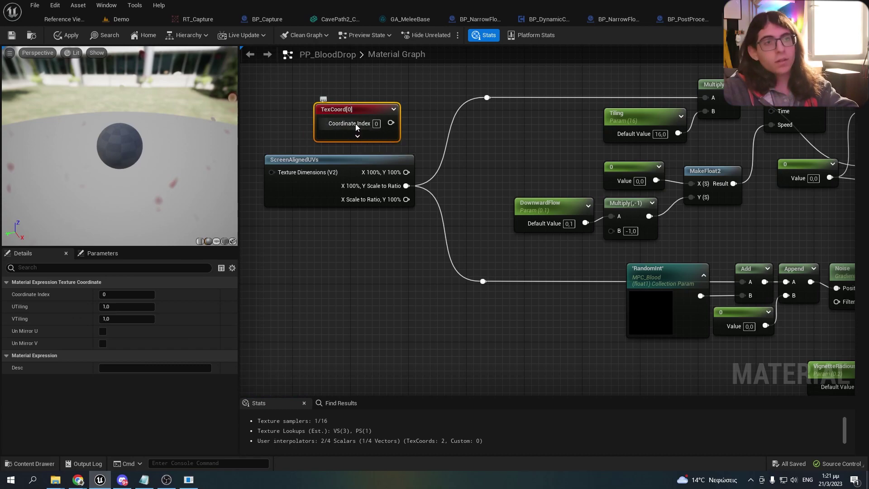
pyautogui.press('Delete')
# Step: Preview the upper of the two Noise nodes after the Append nodes and inspect the settings of the lower one
pyautogui.moveTo(372, 132); pyautogui.dragTo(117, 161, button='right')
pyautogui.moveTo(317, 148); pyautogui.dragTo(273, 160, button='right')
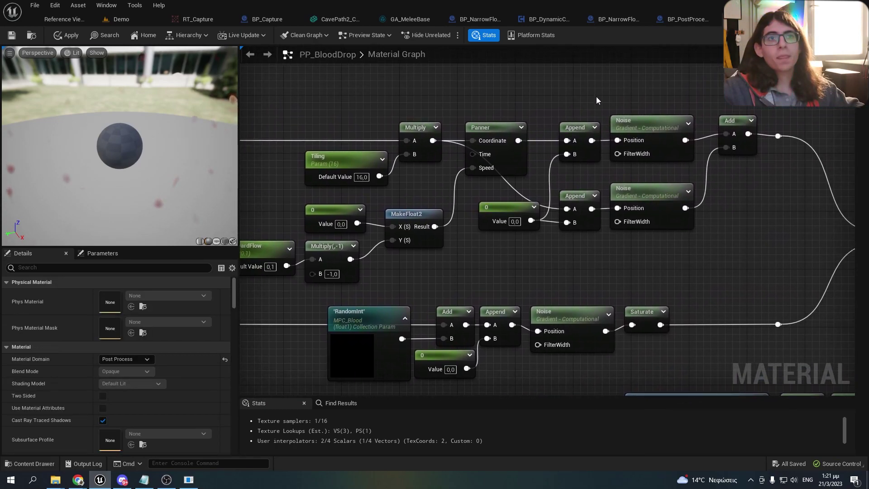
pyautogui.rightClick(657, 128)
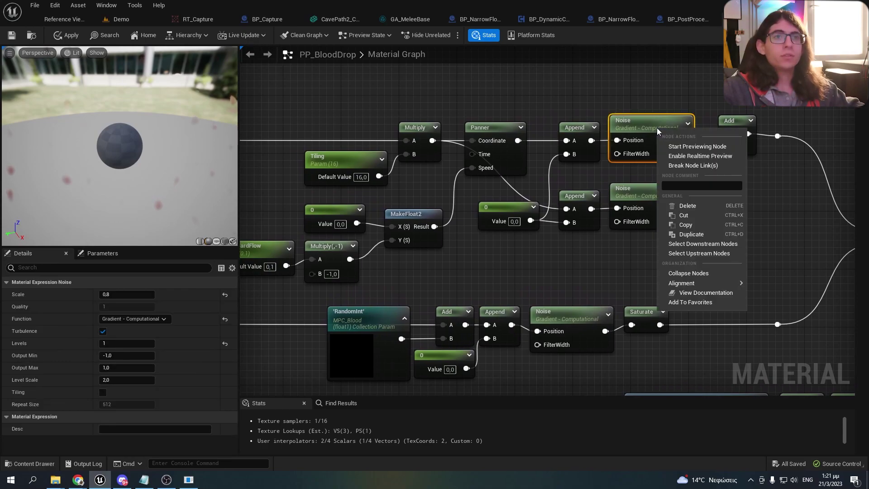
pyautogui.click(684, 147)
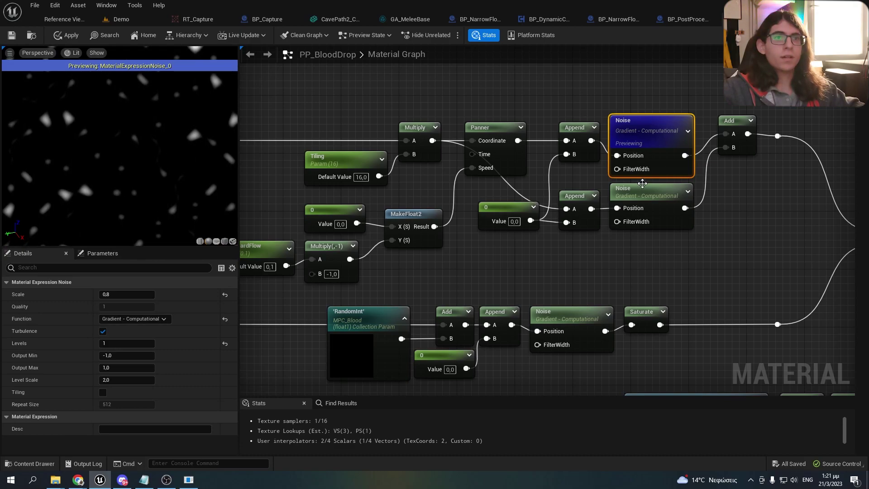
pyautogui.click(643, 186)
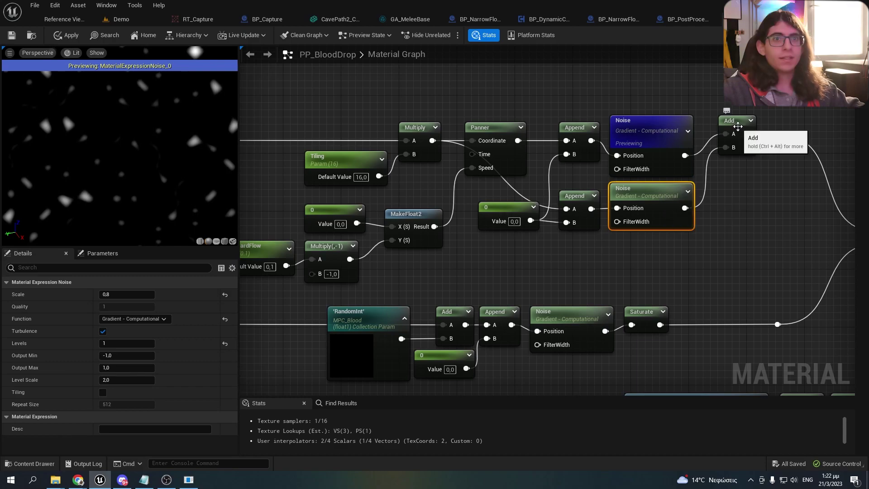
# Step: Look over the tiling and downward-flow nodes and preview the Add node that combines the two Noise outputs
pyautogui.moveTo(440, 195); pyautogui.dragTo(543, 148, button='right')
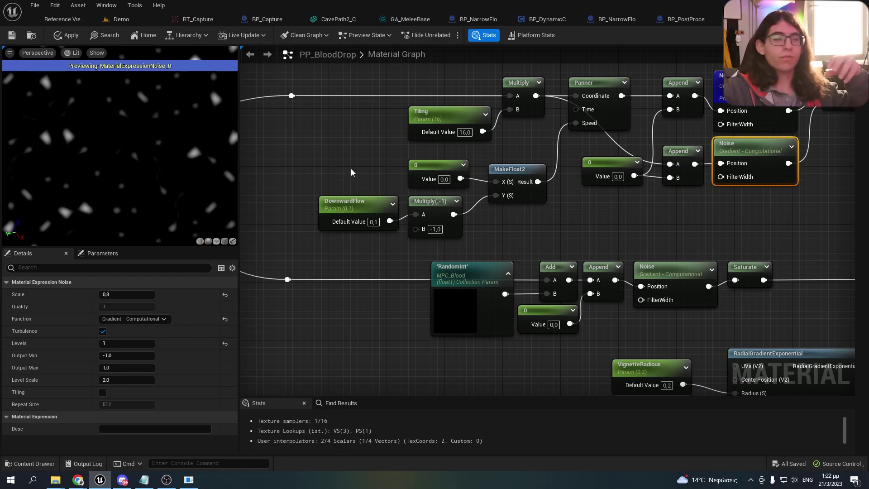
pyautogui.moveTo(368, 151); pyautogui.dragTo(268, 161, button='right')
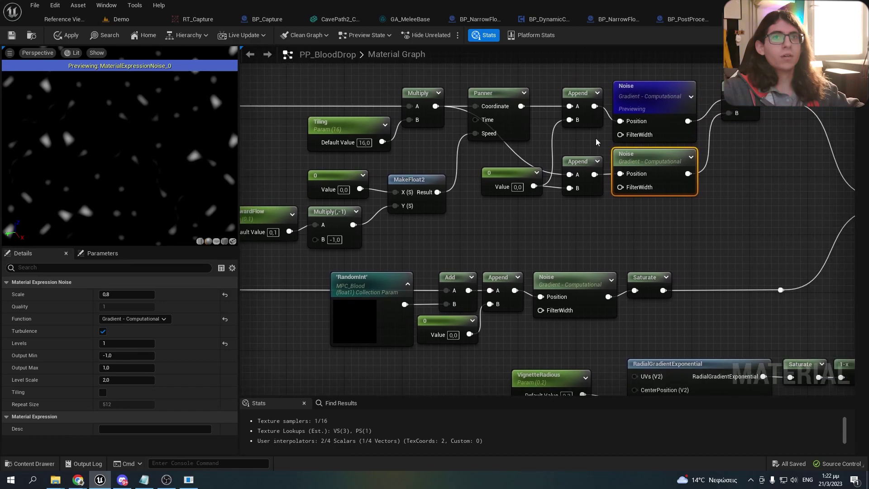
pyautogui.rightClick(755, 105)
pyautogui.click(756, 106)
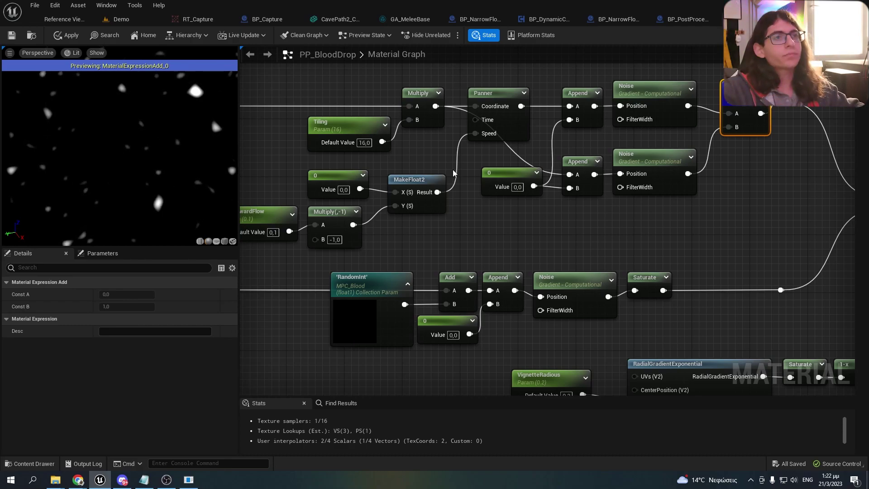
# Step: Test the Tiling parameter with default values of 12 and 5, and restore it to 16
pyautogui.moveTo(440, 165); pyautogui.dragTo(491, 174, button='right')
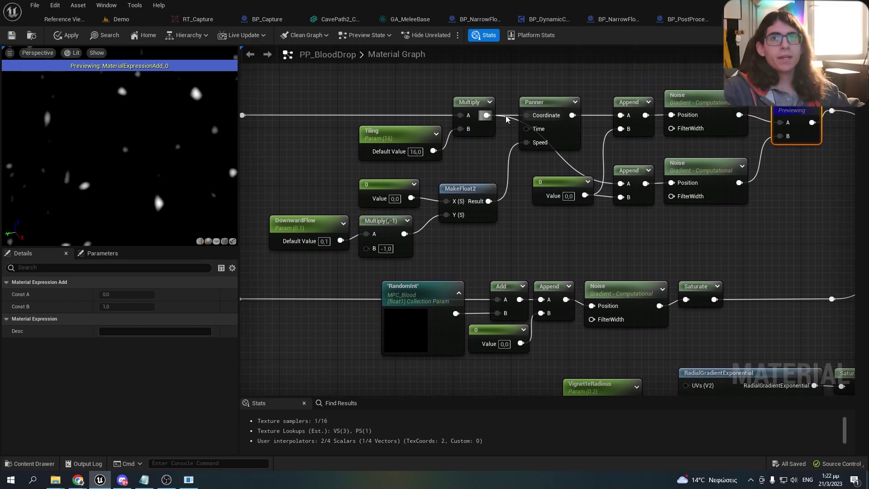
pyautogui.click(534, 102)
pyautogui.moveTo(317, 154); pyautogui.dragTo(362, 142)
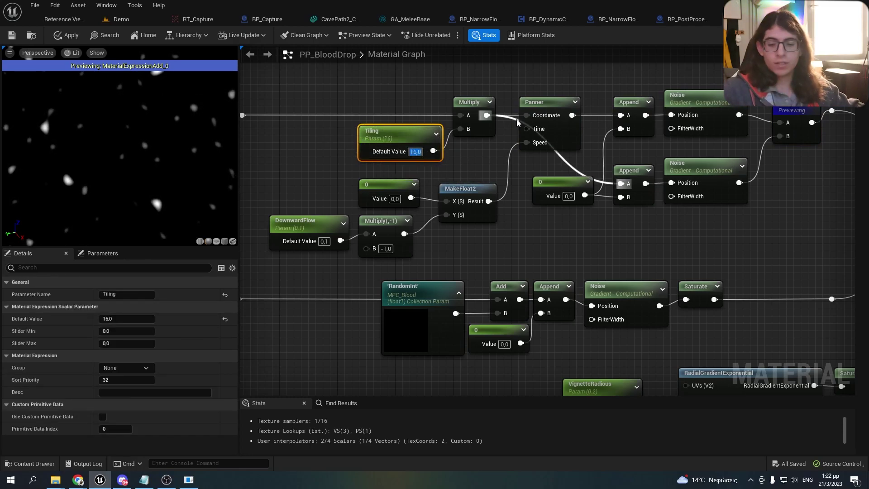
pyautogui.write('2')
pyautogui.press('Return')
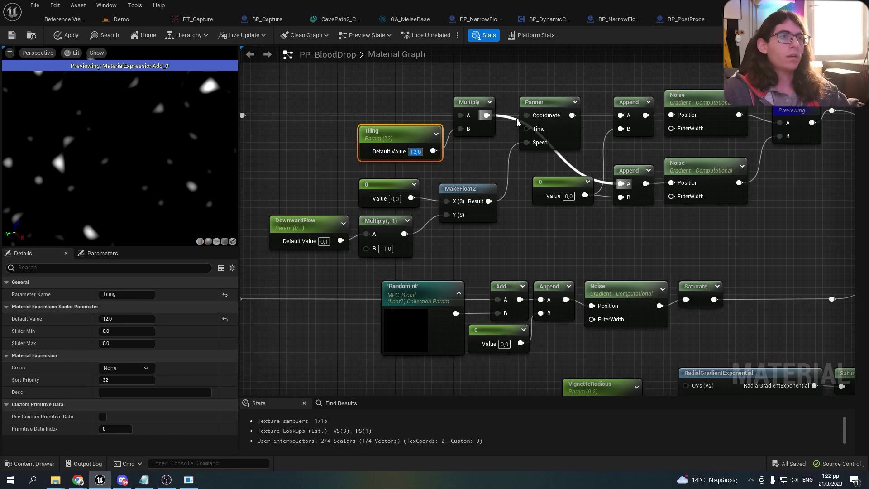
pyautogui.write('5')
pyautogui.press('Return')
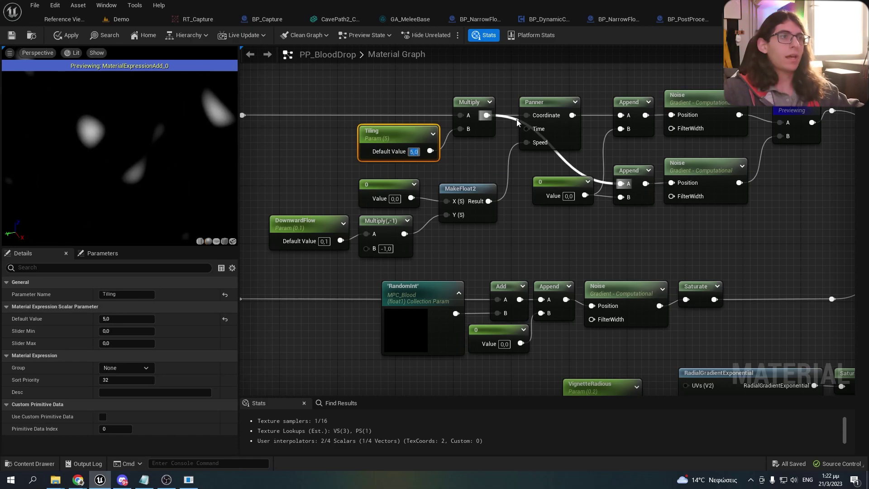
pyautogui.write('16')
pyautogui.press('Return')
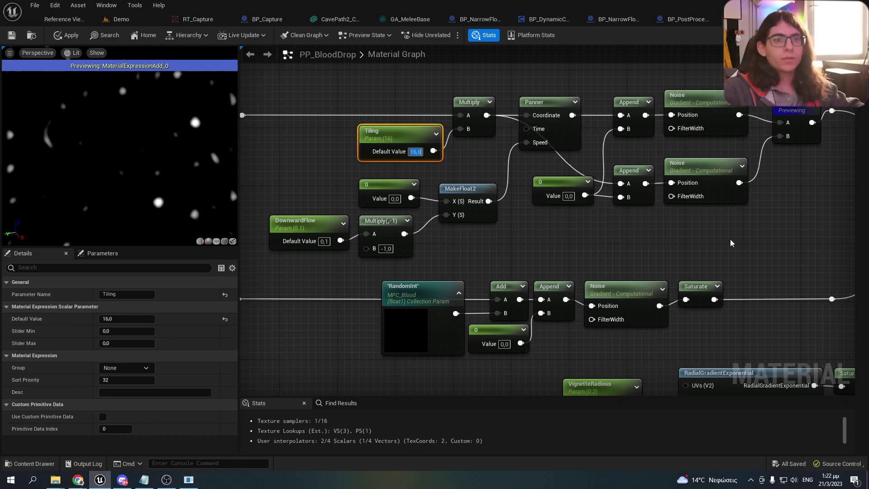
# Step: Preview the Noise node in the RandomInt branch and examine its pattern
pyautogui.scroll(-4, 725, 190)
pyautogui.moveTo(759, 180); pyautogui.dragTo(651, 151, button='right')
pyautogui.scroll(1, 555, 183)
pyautogui.click(566, 170)
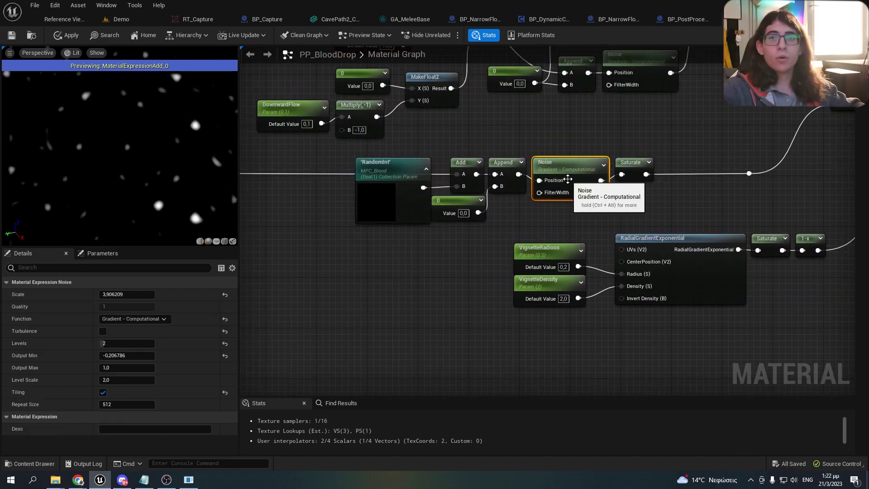
pyautogui.rightClick(569, 173)
pyautogui.click(589, 187)
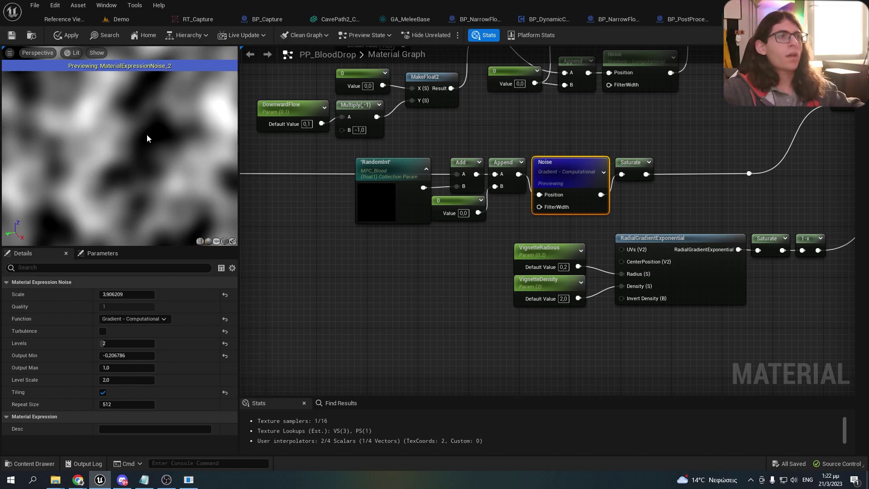
# Step: Compare the two upper Noise nodes with the RandomInt collection parameter and the settings of the Noise node it feeds
pyautogui.moveTo(549, 144); pyautogui.dragTo(569, 215, button='right')
pyautogui.moveTo(589, 209); pyautogui.dragTo(640, 108)
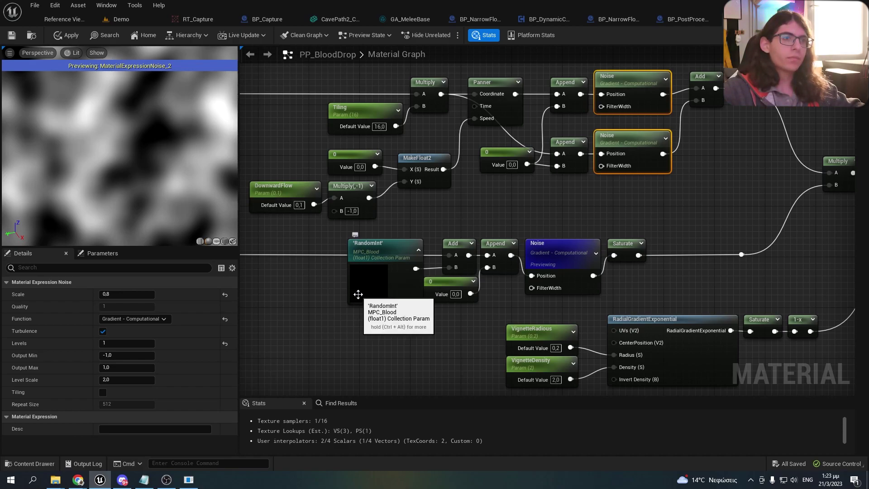
pyautogui.moveTo(384, 330); pyautogui.dragTo(373, 305, button='right')
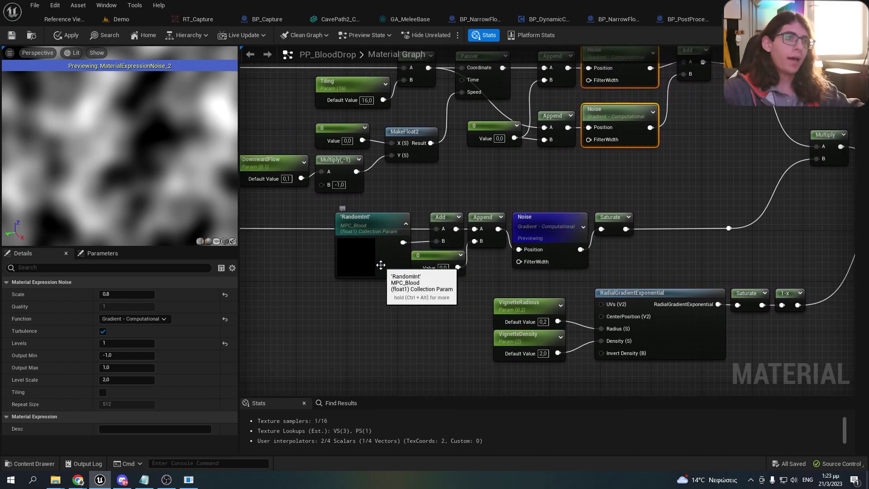
pyautogui.click(340, 242)
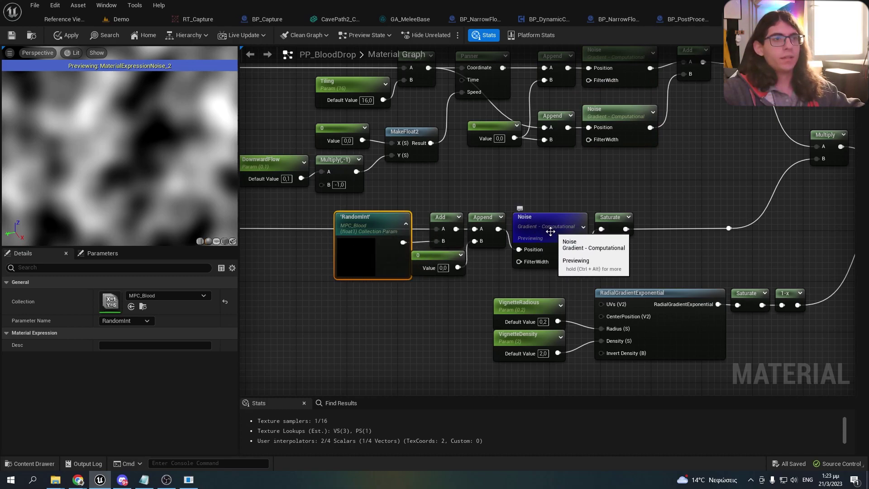
pyautogui.moveTo(541, 197); pyautogui.dragTo(563, 243)
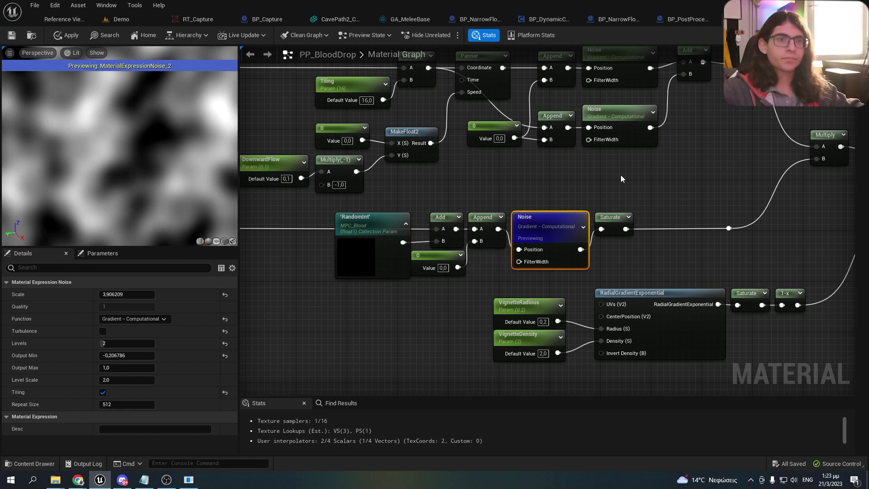
# Step: Select the vignette nodes around RadialGradientExponential and preview the 1-x node that ends their branch
pyautogui.moveTo(667, 186); pyautogui.dragTo(474, 213, button='right')
pyautogui.moveTo(327, 363); pyautogui.dragTo(628, 262)
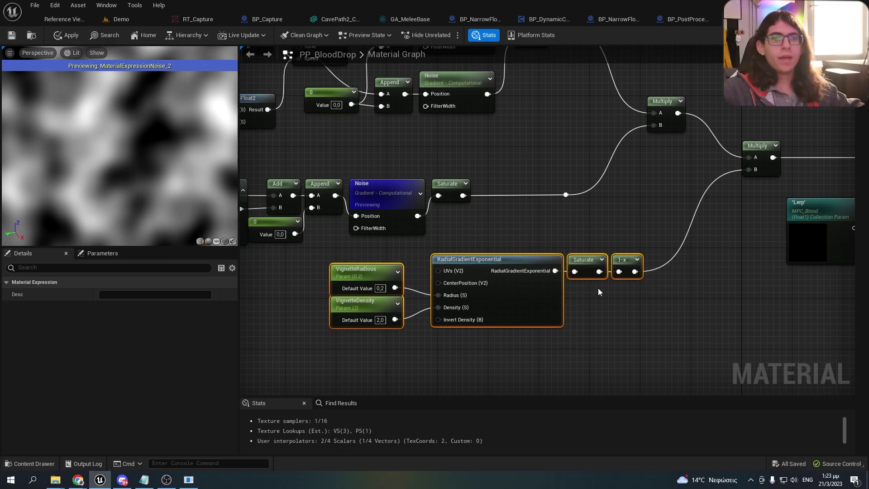
pyautogui.rightClick(627, 260)
pyautogui.click(640, 276)
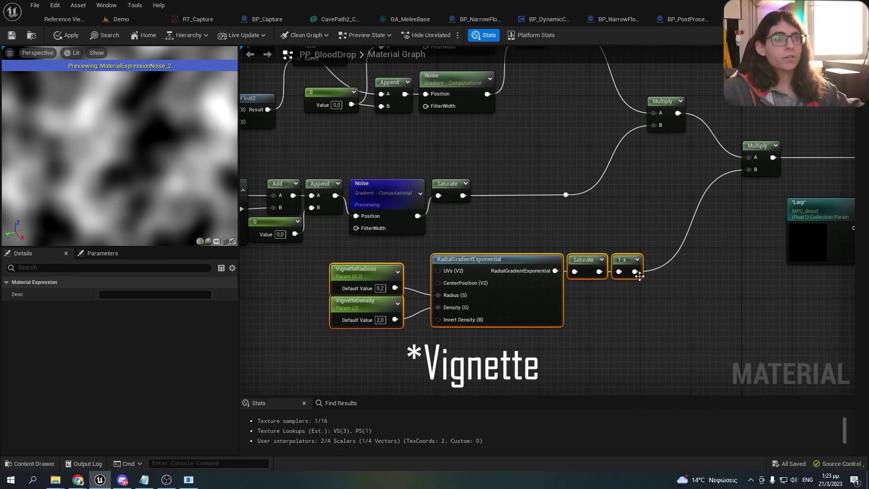
pyautogui.click(627, 260)
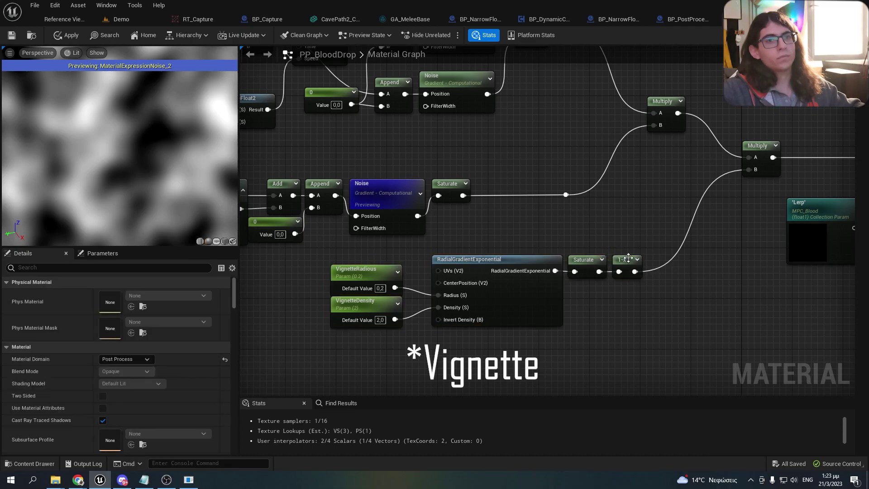
pyautogui.rightClick(627, 262)
pyautogui.click(656, 289)
pyautogui.rightClick(632, 264)
pyautogui.click(643, 279)
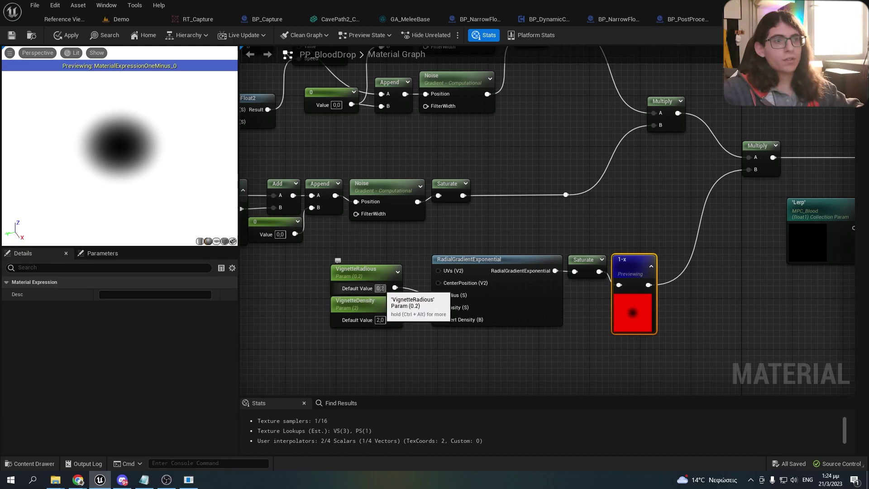
# Step: Test the VignetteRadious parameter with a default value of 0,5 and restore it to 0,2
pyautogui.write('0.5')
pyautogui.press('Return')
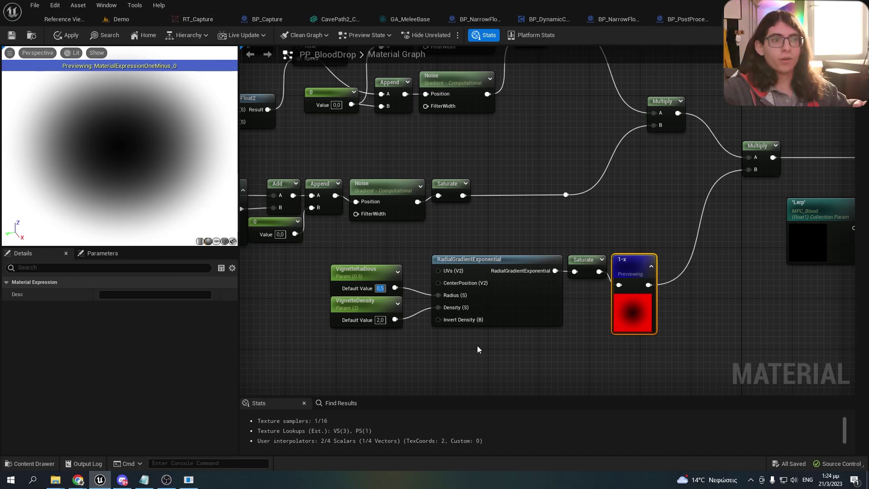
pyautogui.write('0,2')
pyautogui.press('Return')
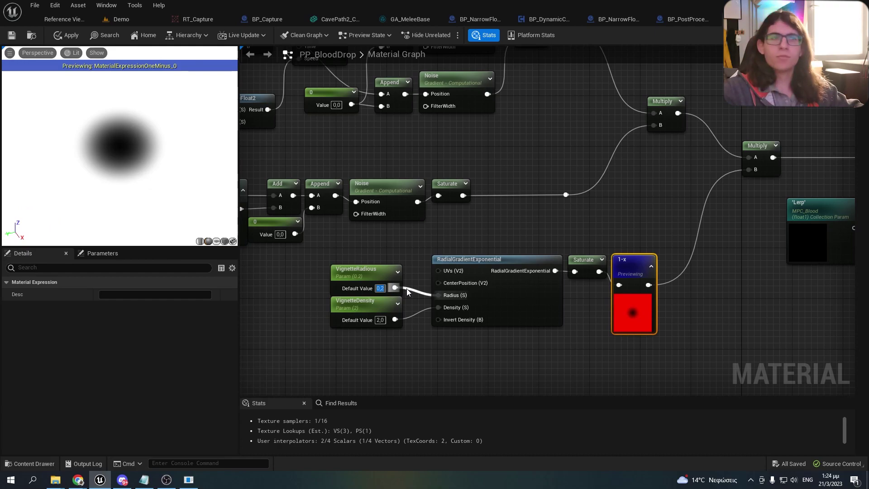
# Step: Inspect the Lerp parameter of the MPC_Blood collection and preview the Multiply(,1) node before Saturate
pyautogui.moveTo(851, 127); pyautogui.dragTo(461, 206, button='right')
pyautogui.scroll(1, 430, 271)
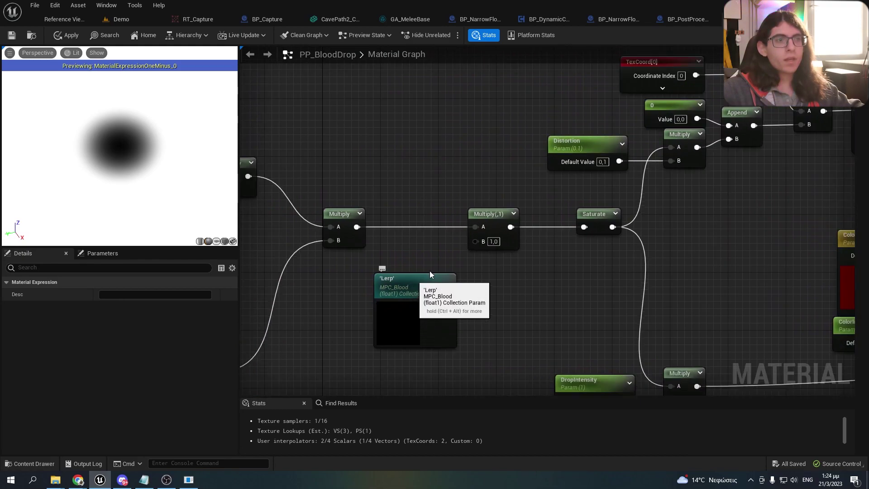
pyautogui.click(430, 274)
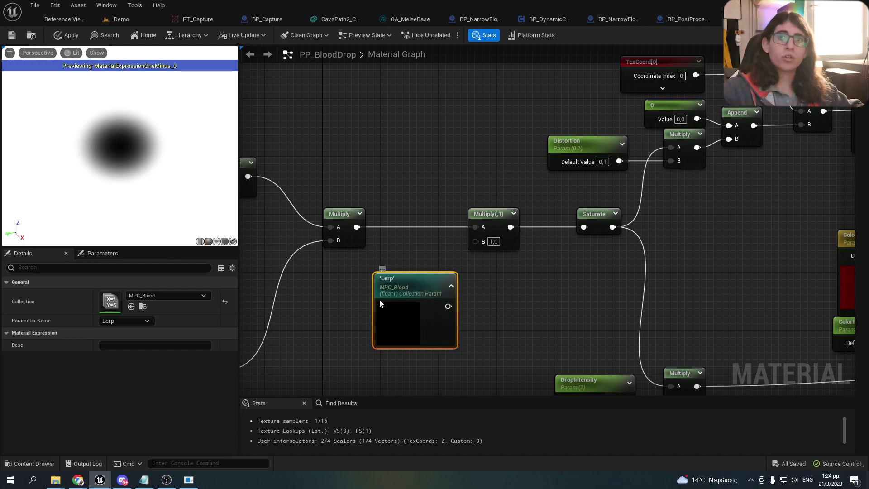
pyautogui.click(493, 221)
pyautogui.rightClick(493, 222)
pyautogui.click(511, 239)
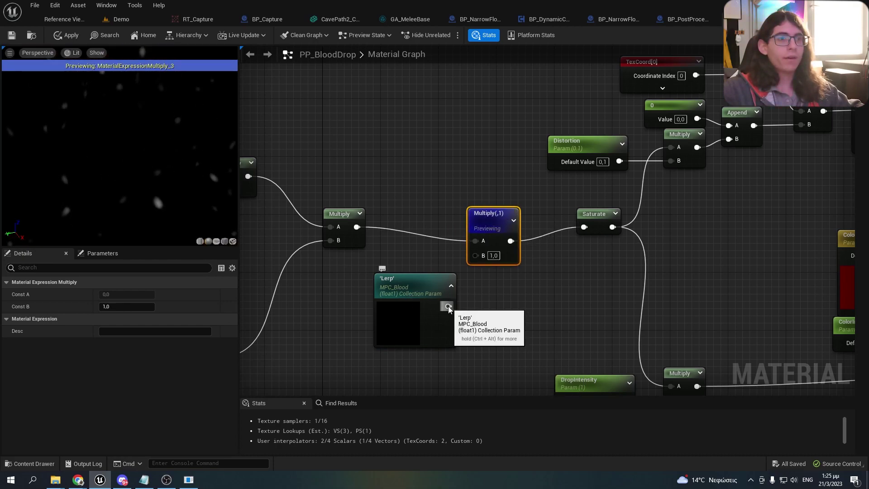
# Step: Connect the Lerp parameter to input B of the previewed Multiply node, check the preview and break the link again
pyautogui.moveTo(448, 306); pyautogui.dragTo(476, 256)
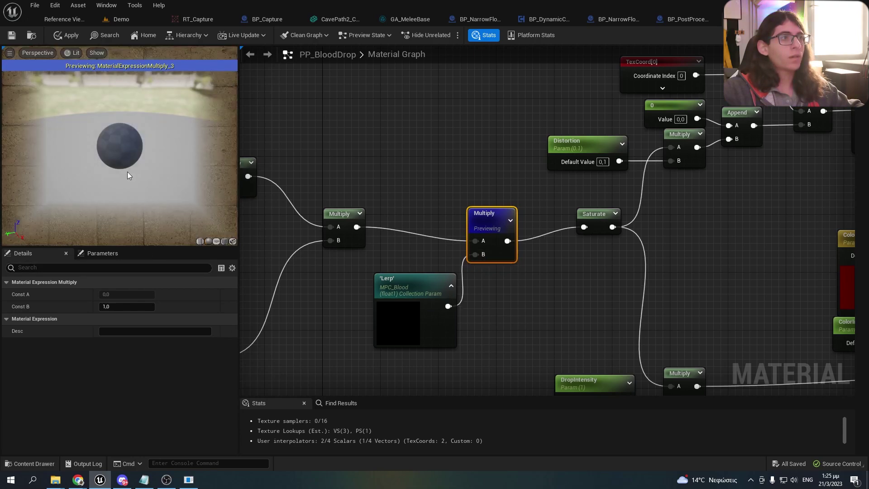
pyautogui.keyDown('alt'); pyautogui.click(474, 255); pyautogui.keyUp('alt')
pyautogui.moveTo(565, 269); pyautogui.dragTo(348, 270, button='right')
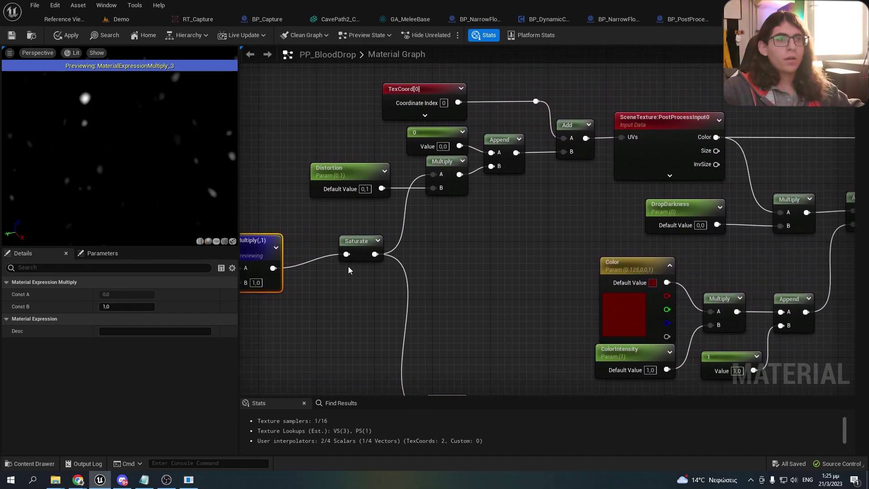
# Step: Inspect the Distortion, Color and DropDarkness parameters and the nodes that blend them into the scene texture
pyautogui.click(343, 167)
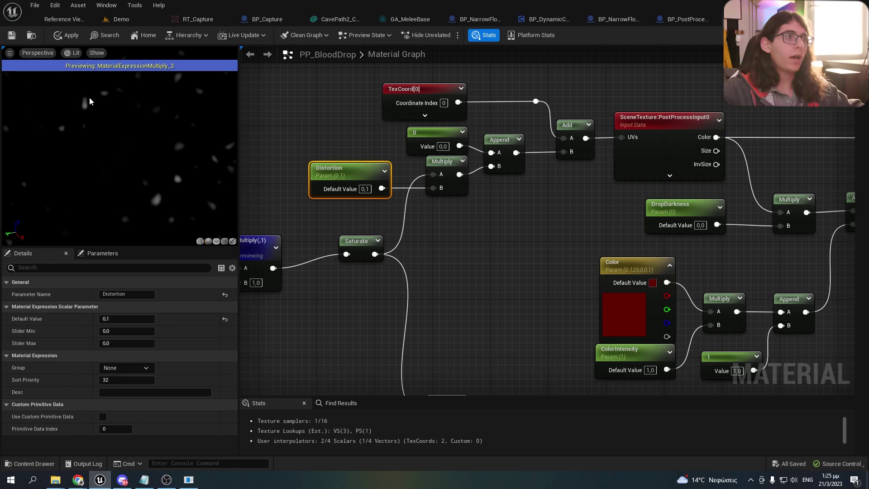
pyautogui.moveTo(573, 249); pyautogui.dragTo(521, 185, button='right')
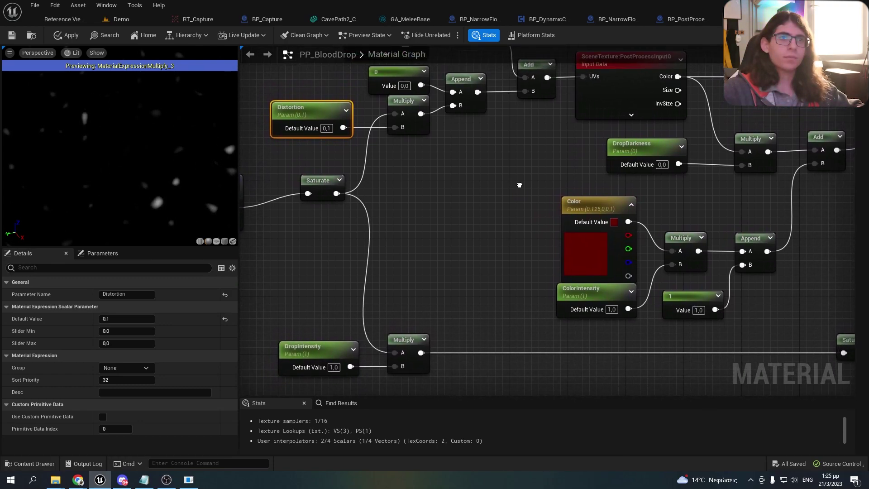
pyautogui.scroll(-2, 480, 192)
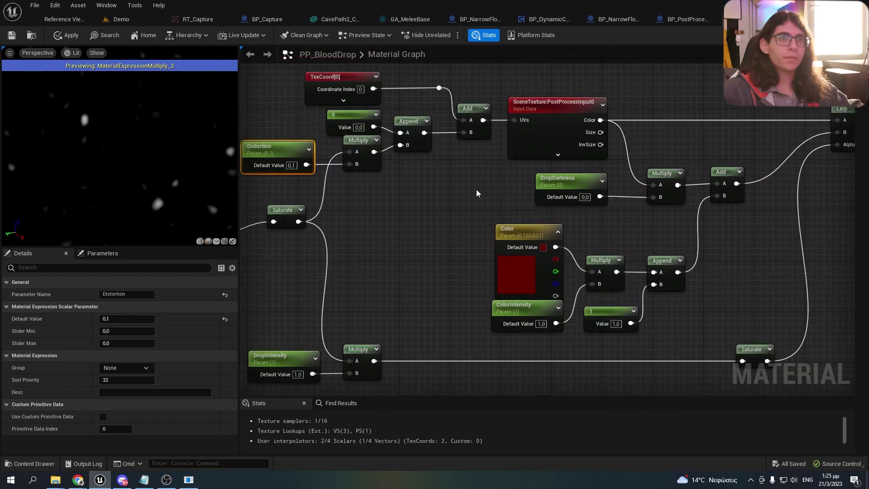
pyautogui.moveTo(487, 202); pyautogui.dragTo(403, 194, button='right')
pyautogui.moveTo(420, 199); pyautogui.dragTo(500, 246)
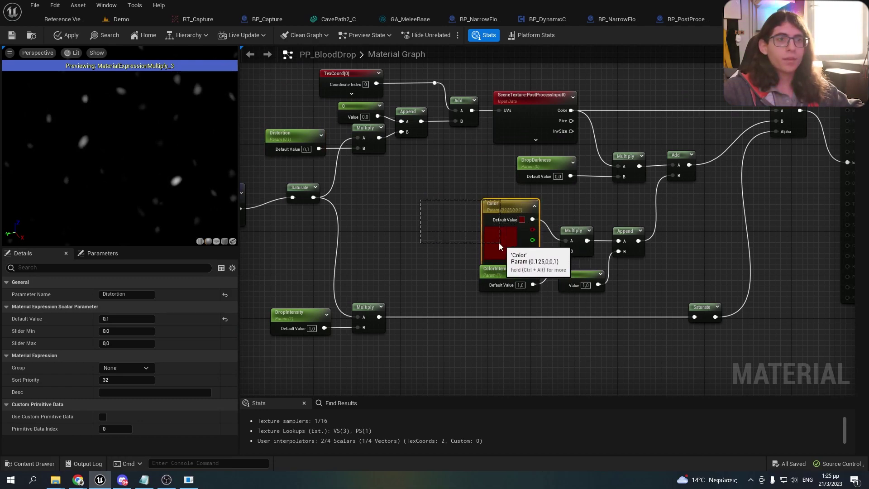
pyautogui.click(454, 228)
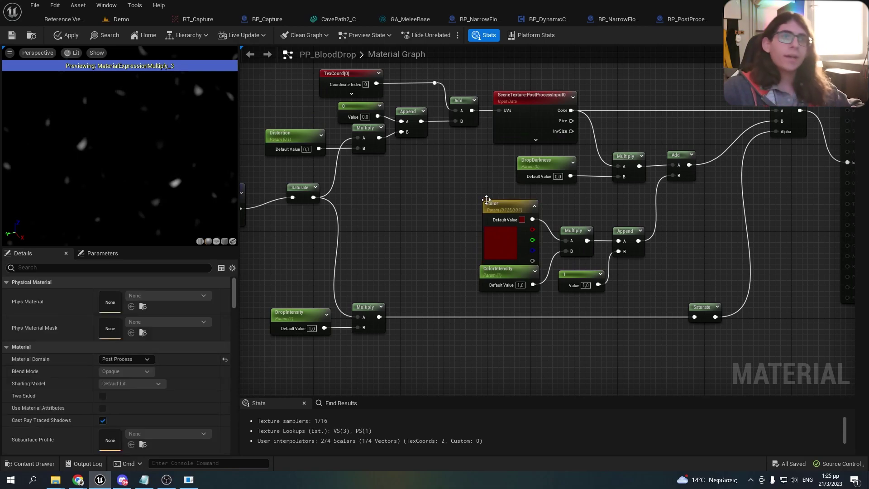
pyautogui.click(522, 164)
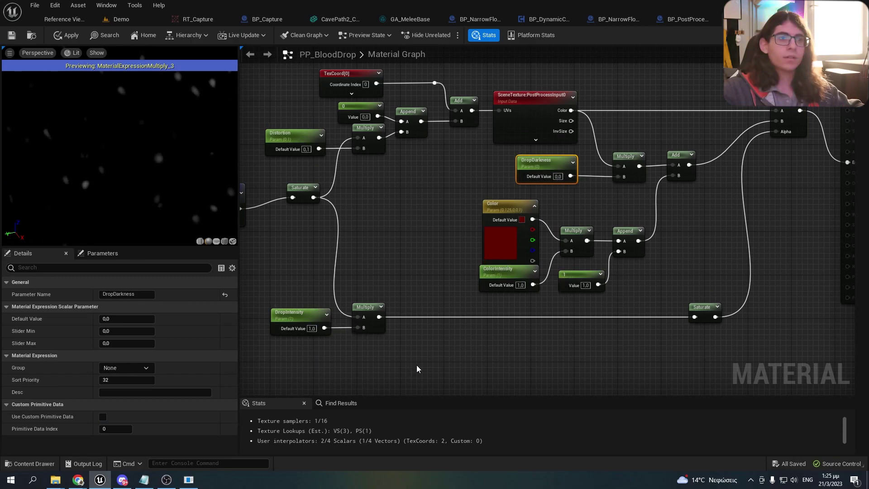
pyautogui.moveTo(483, 313); pyautogui.dragTo(439, 312, button='right')
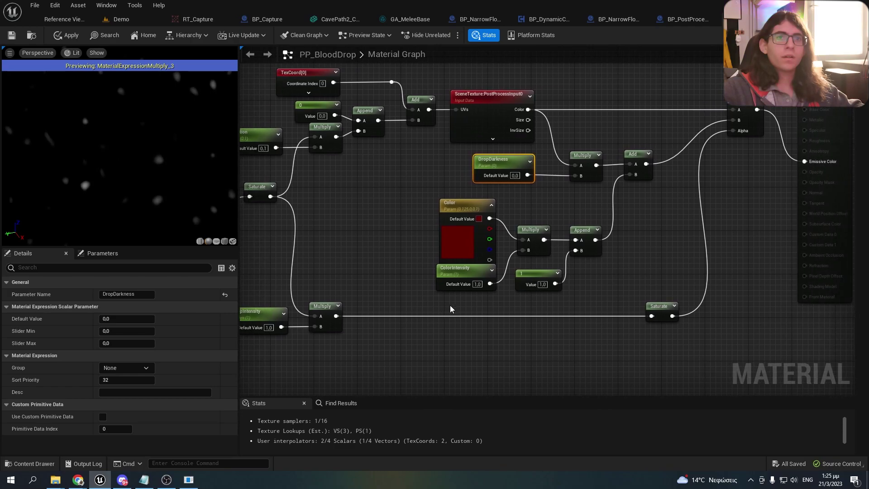
# Step: Switch to the PPI_BloodDrop material instance and examine the blood drops from several preview angles
pyautogui.click(824, 19)
pyautogui.scroll(-2, 252, 276)
pyautogui.scroll(1, 252, 274)
pyautogui.moveTo(252, 275)
pyautogui.mouseDown()
pyautogui.moveTo(252, 227)
pyautogui.moveTo(252, 273)
pyautogui.mouseUp()
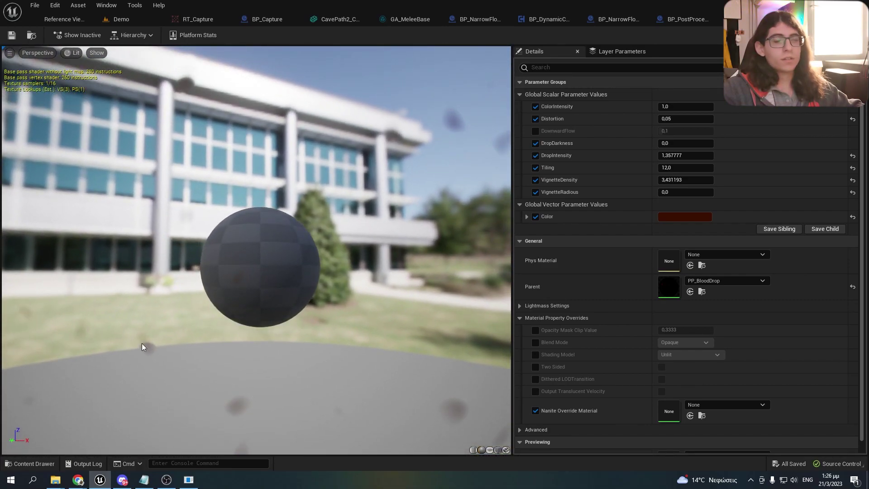
pyautogui.moveTo(261, 364); pyautogui.dragTo(227, 284)
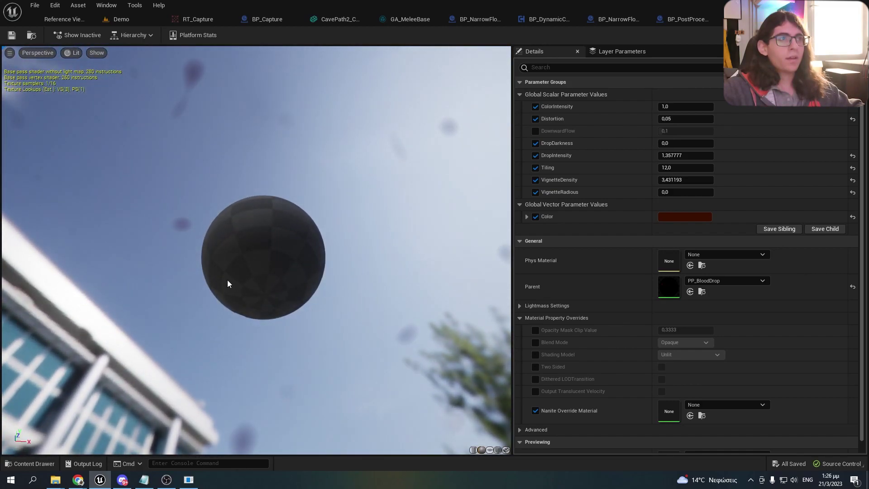
pyautogui.moveTo(378, 156); pyautogui.dragTo(382, 204)
# Step: Try a different dark red for the Color parameter and a VignetteRadious of 0,376, restoring both original values
pyautogui.click(691, 218)
pyautogui.moveTo(571, 302); pyautogui.dragTo(613, 298)
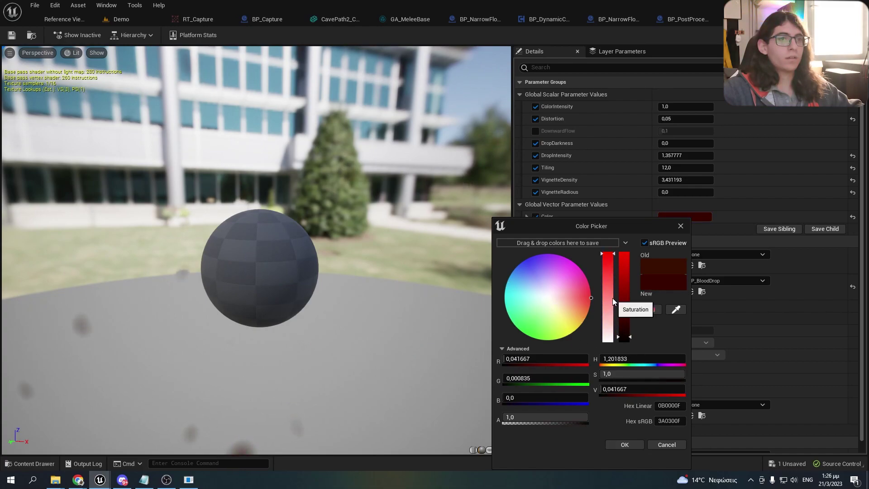
pyautogui.click(665, 444)
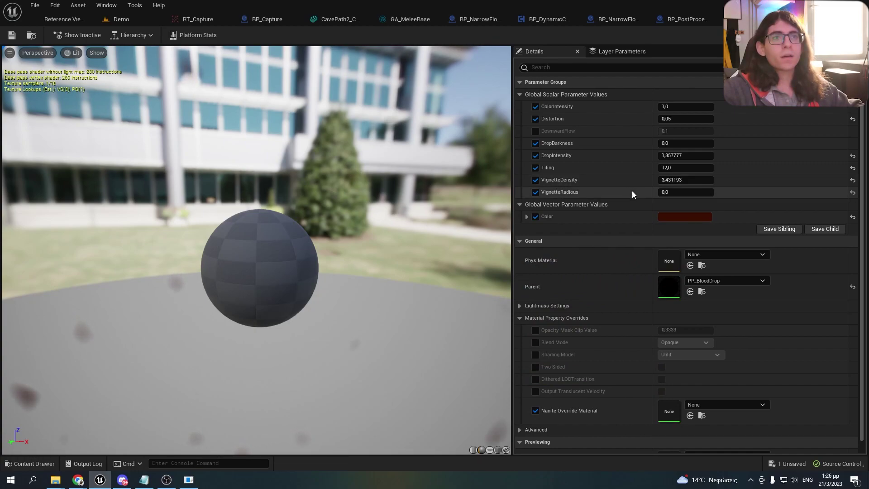
pyautogui.moveTo(682, 192)
pyautogui.mouseDown()
pyautogui.moveTo(663, 192)
pyautogui.moveTo(716, 192)
pyautogui.mouseUp()
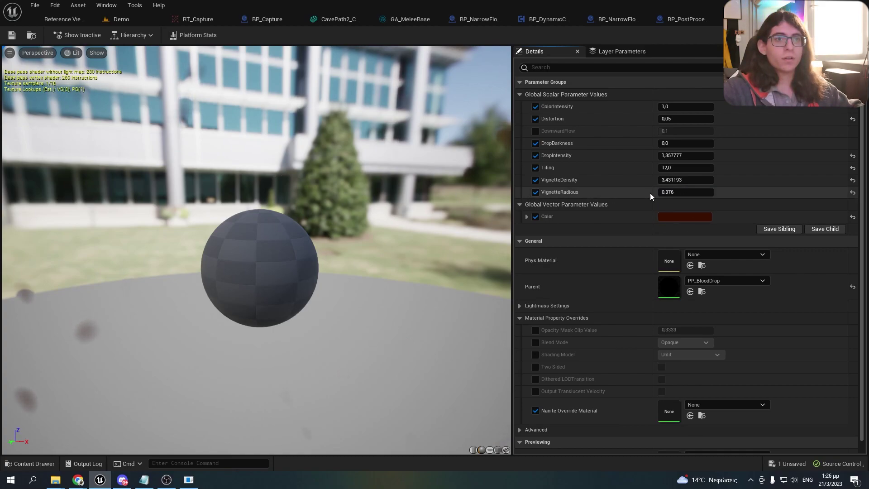
pyautogui.click(668, 192)
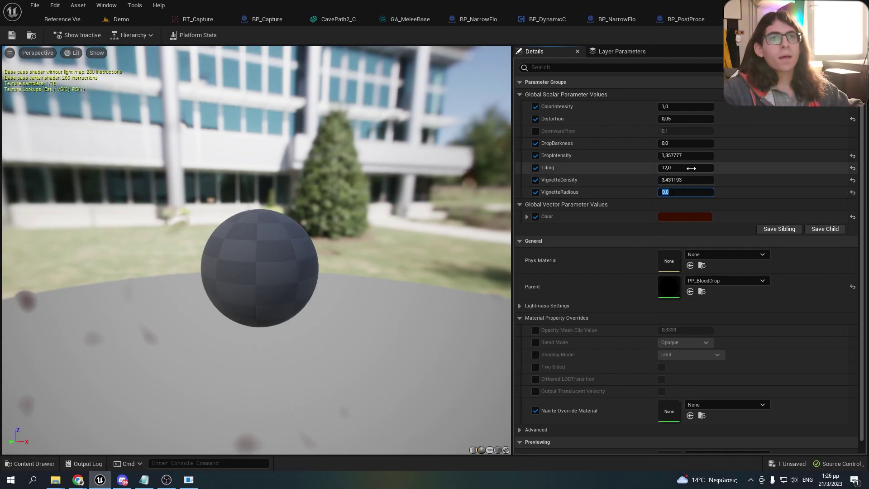
# Step: Set Tiling to 16,919149, test an extreme DropIntensity and settle that parameter at 1,1
pyautogui.moveTo(683, 168)
pyautogui.mouseDown()
pyautogui.moveTo(738, 167)
pyautogui.moveTo(658, 167)
pyautogui.moveTo(673, 167)
pyautogui.mouseUp()
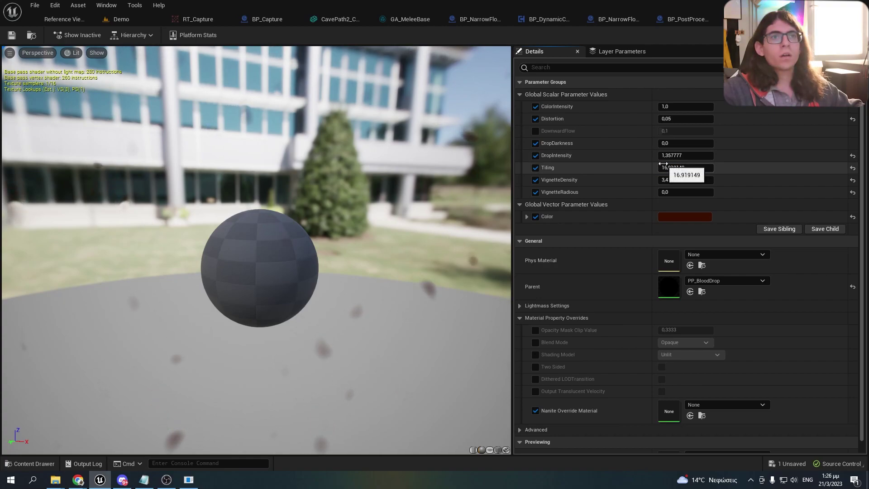
pyautogui.moveTo(685, 157); pyautogui.dragTo(704, 155)
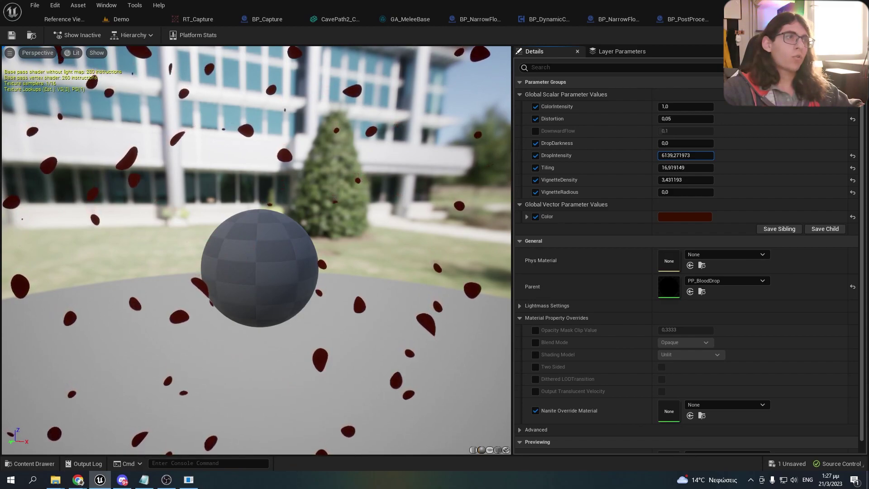
pyautogui.moveTo(686, 155)
pyautogui.mouseDown()
pyautogui.moveTo(660, 156)
pyautogui.moveTo(690, 157)
pyautogui.mouseUp()
pyautogui.click(690, 156)
pyautogui.write('1.1')
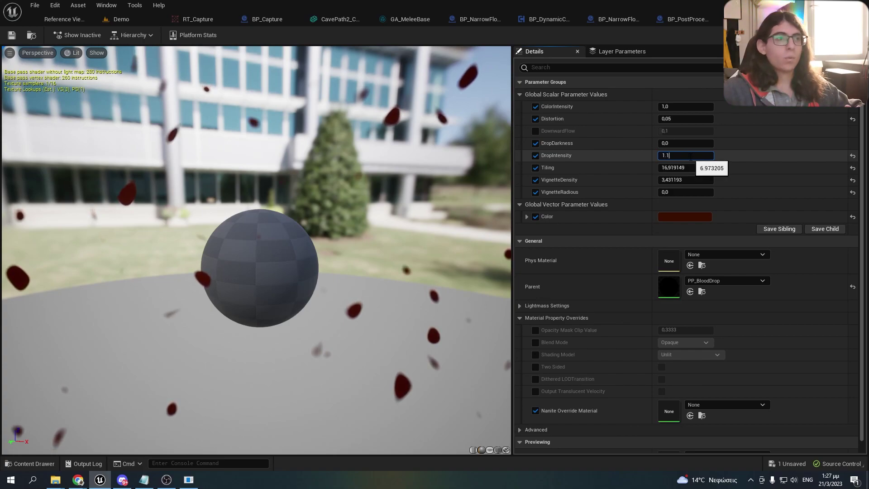
pyautogui.press('Return')
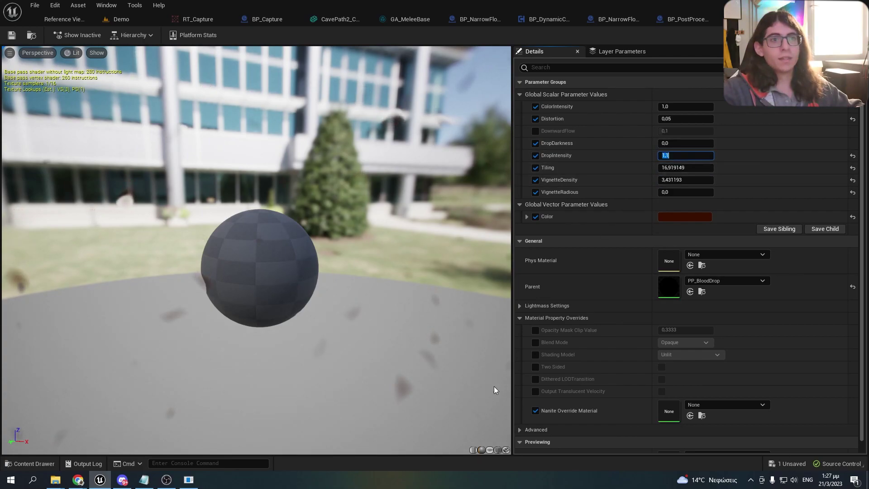
# Step: Test DropDarkness at 1, check the drops in the preview and restore the parameter to 0
pyautogui.moveTo(450, 196); pyautogui.dragTo(471, 203)
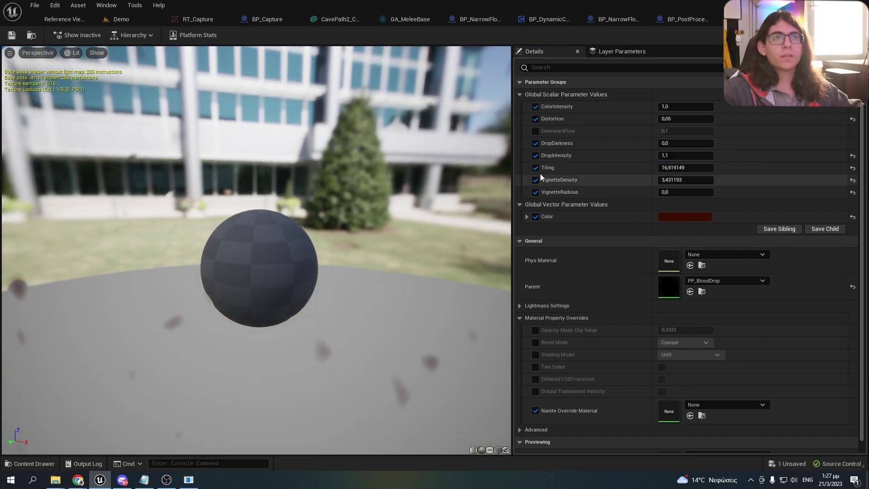
pyautogui.click(675, 143)
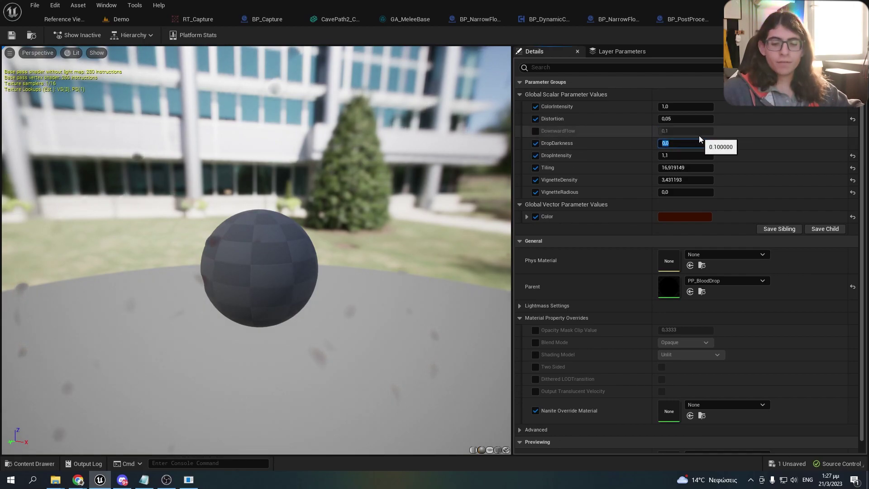
pyautogui.write('1')
pyautogui.press('Return')
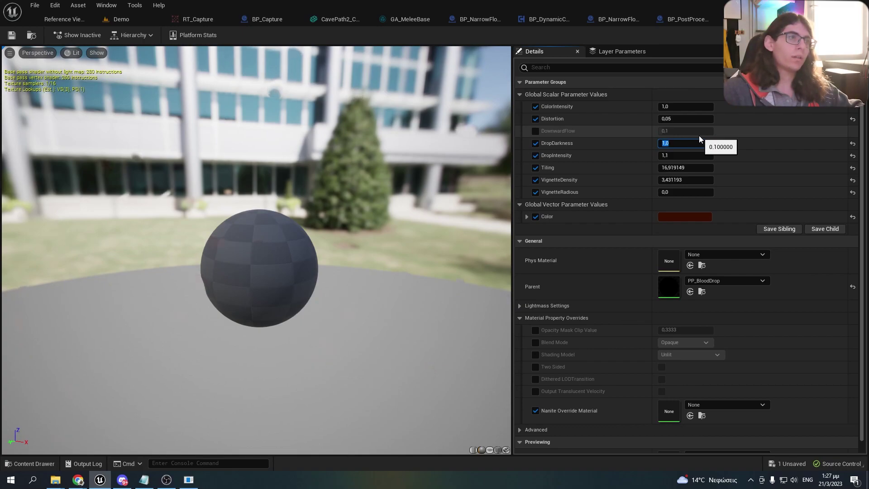
pyautogui.moveTo(408, 226); pyautogui.dragTo(358, 249)
pyautogui.click(681, 143)
pyautogui.write('0')
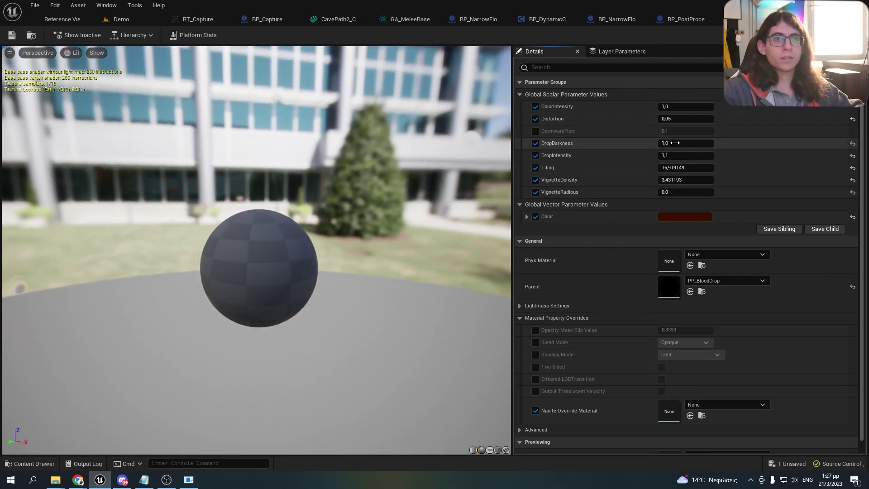
pyautogui.press('Return')
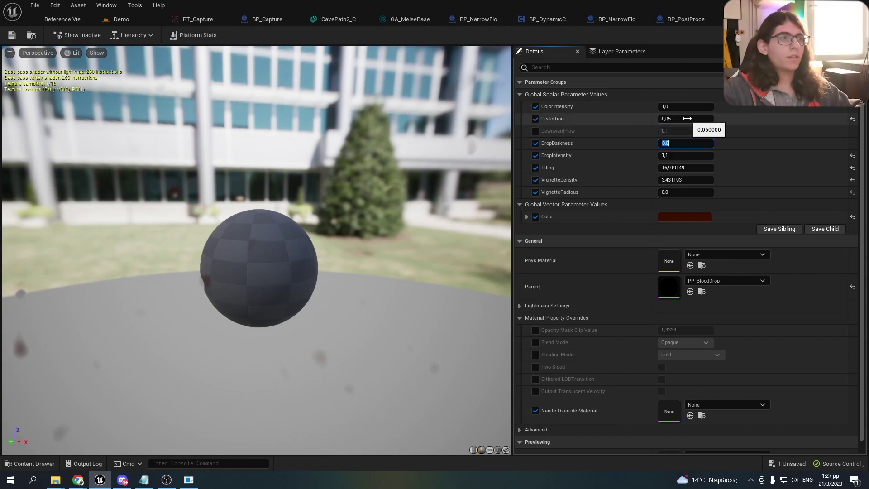
# Step: Try different Distortion values against the sky in the preview and undo the change
pyautogui.moveTo(407, 194); pyautogui.dragTo(396, 144)
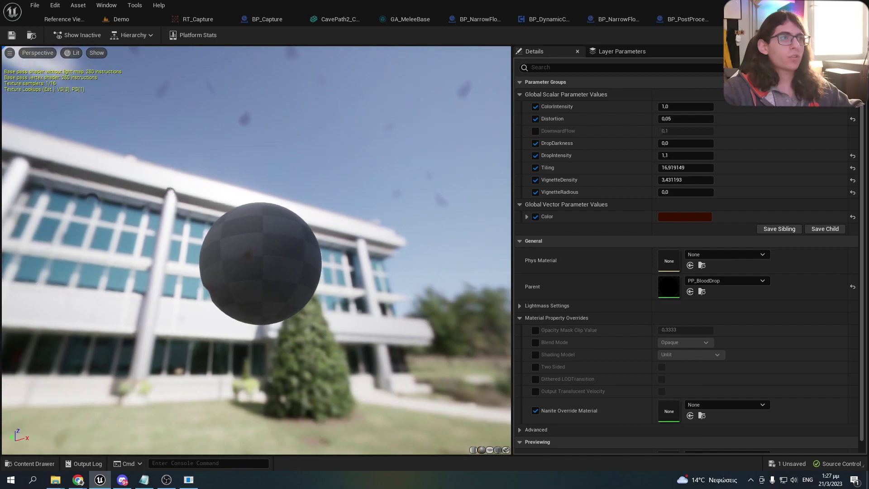
pyautogui.moveTo(685, 119)
pyautogui.mouseDown()
pyautogui.moveTo(743, 119)
pyautogui.moveTo(685, 119)
pyautogui.mouseUp()
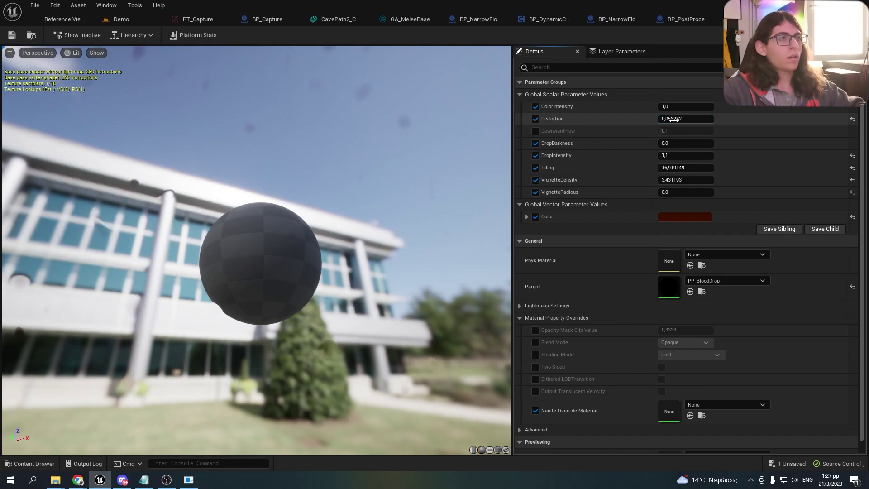
pyautogui.hotkey('ctrl', 'z')
pyautogui.moveTo(404, 157); pyautogui.dragTo(441, 141)
pyautogui.moveTo(362, 186); pyautogui.dragTo(364, 222)
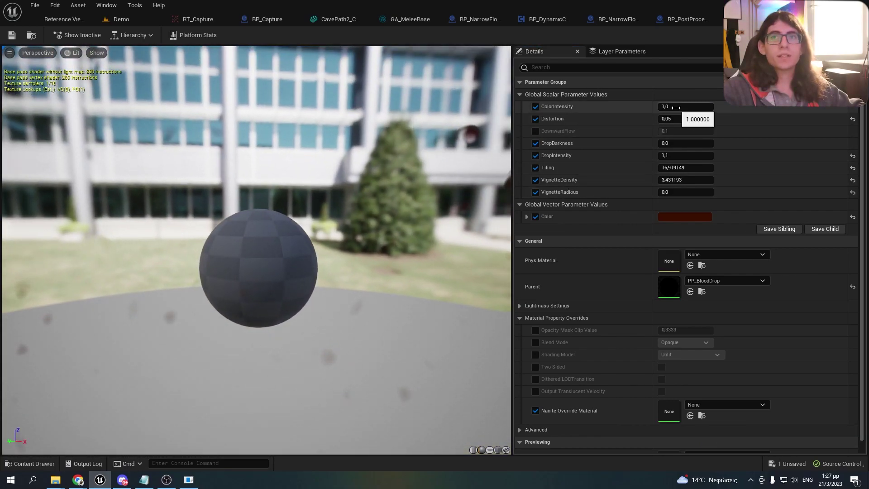
# Step: Test a ColorIntensity of 35,599998 on the drops, undo it and check the preview again
pyautogui.moveTo(676, 107); pyautogui.dragTo(713, 107)
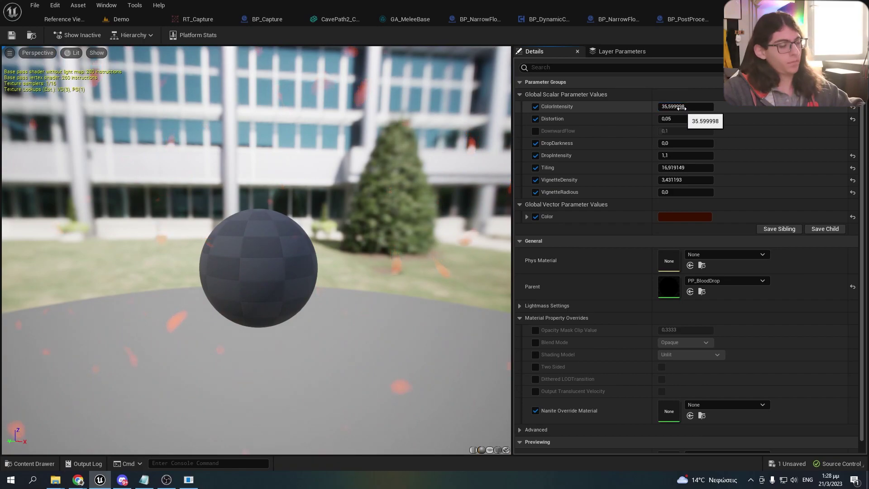
pyautogui.hotkey('ctrl', 'z')
pyautogui.moveTo(274, 286); pyautogui.dragTo(344, 281)
pyautogui.moveTo(312, 217); pyautogui.dragTo(345, 213)
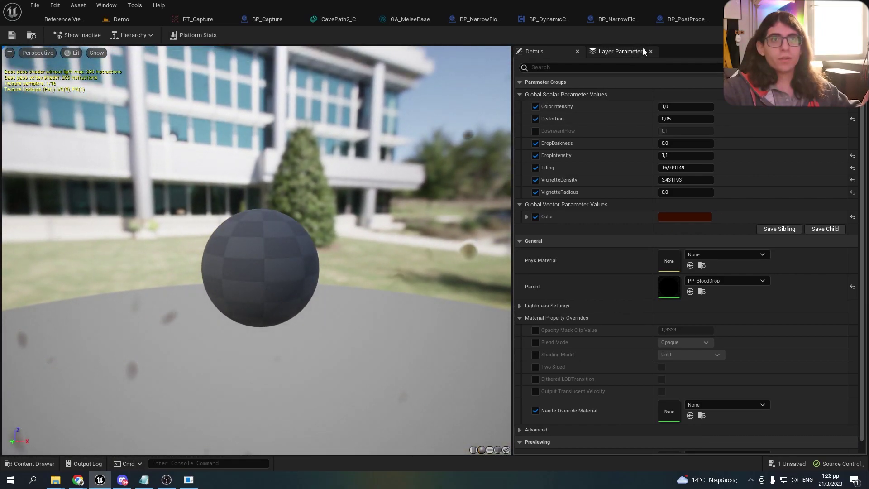
# Step: Open the BP_BloodFX blueprint from the PostProcess folder and examine the node chain after Event BeginPlay
pyautogui.scroll(-2, 306, 254)
pyautogui.hotkey('ctrl', 'space')
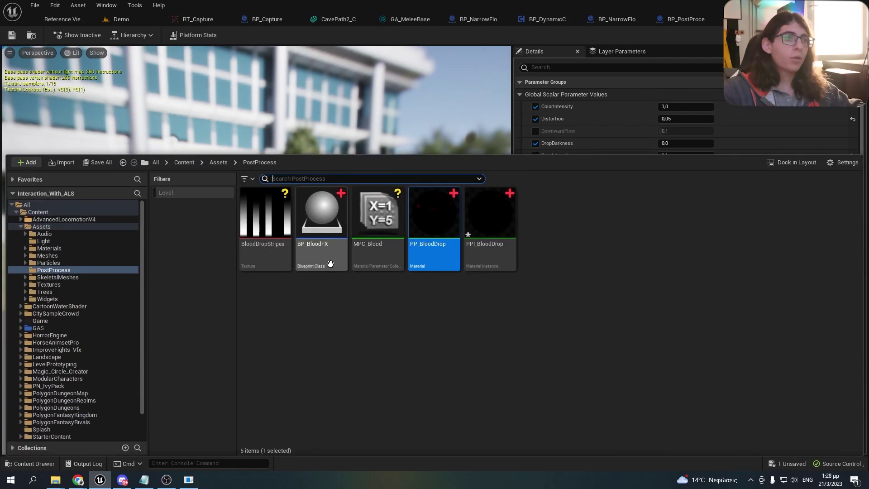
pyautogui.click(327, 221)
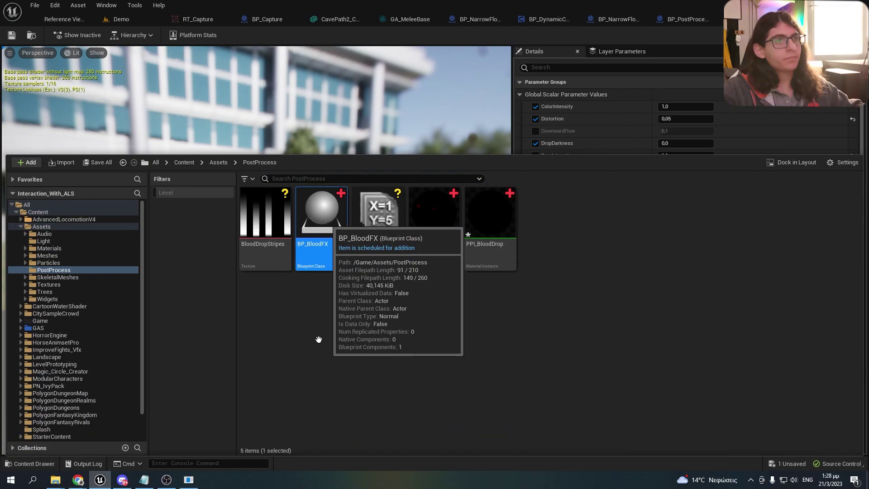
pyautogui.scroll(2, 284, 218)
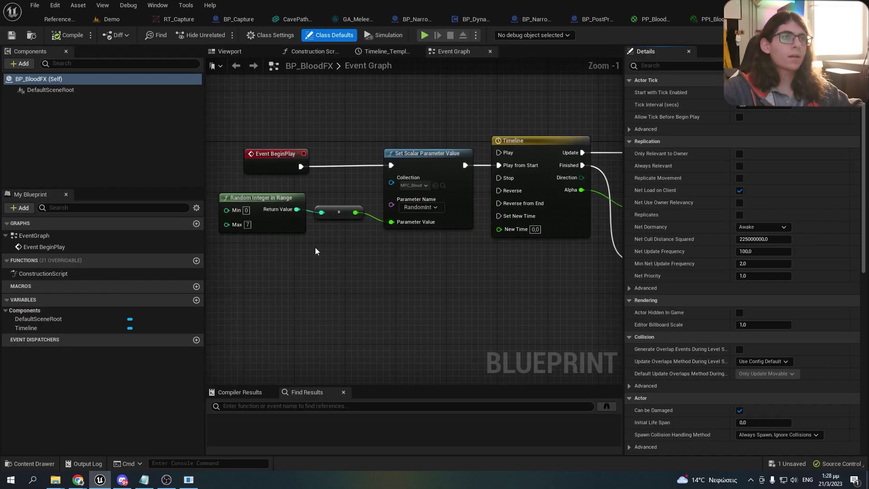
pyautogui.moveTo(315, 251); pyautogui.dragTo(331, 232, button='right')
pyautogui.moveTo(419, 271); pyautogui.dragTo(398, 270, button='right')
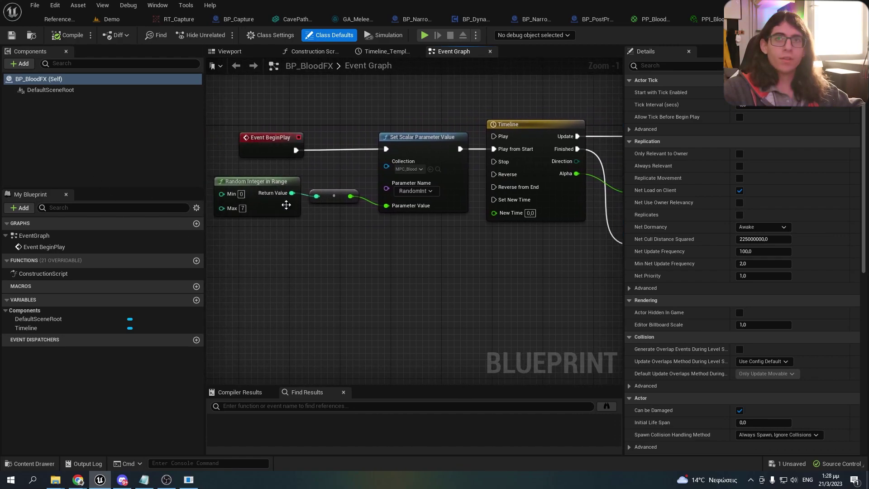
# Step: Select the Random Integer in Range and conversion nodes, and open the MPC_Blood collection whose RandomInt parameter they set
pyautogui.moveTo(345, 228)
pyautogui.mouseDown(button='right')
pyautogui.moveTo(317, 228)
pyautogui.moveTo(340, 225)
pyautogui.mouseUp(button='right')
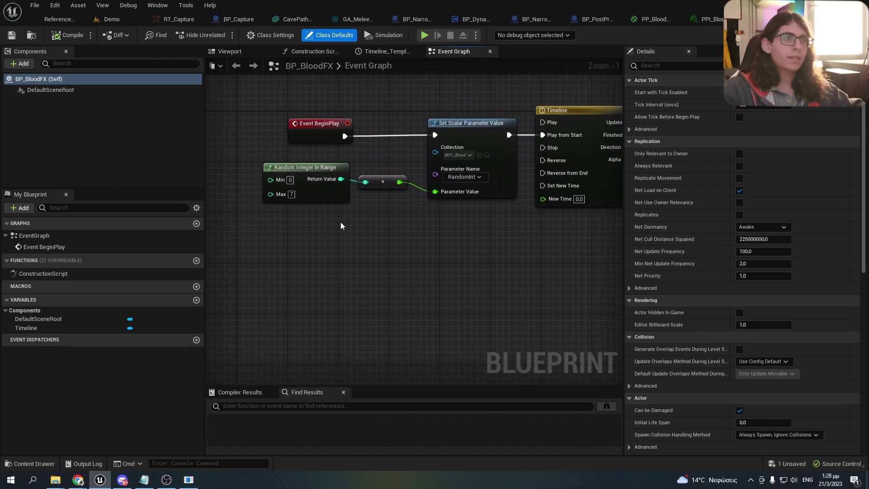
pyautogui.moveTo(298, 228); pyautogui.dragTo(380, 171)
pyautogui.moveTo(464, 208); pyautogui.dragTo(357, 214, button='right')
pyautogui.scroll(1, 361, 165)
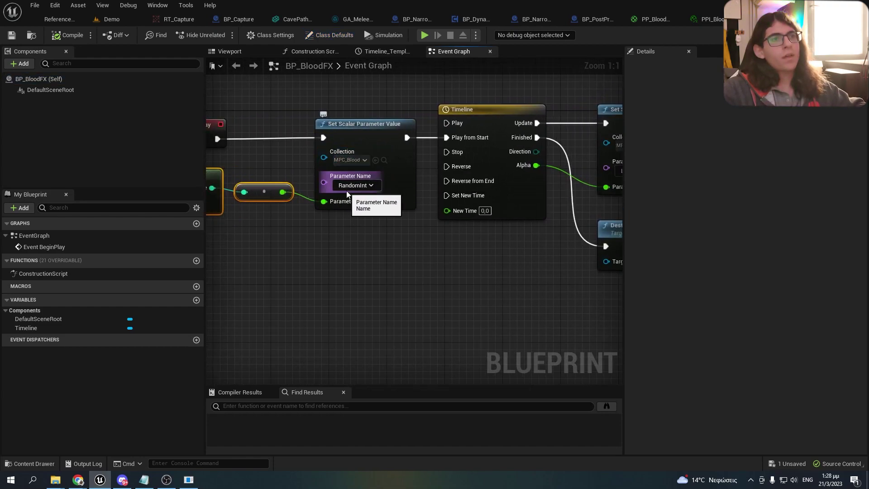
pyautogui.hotkey('ctrl', 'space')
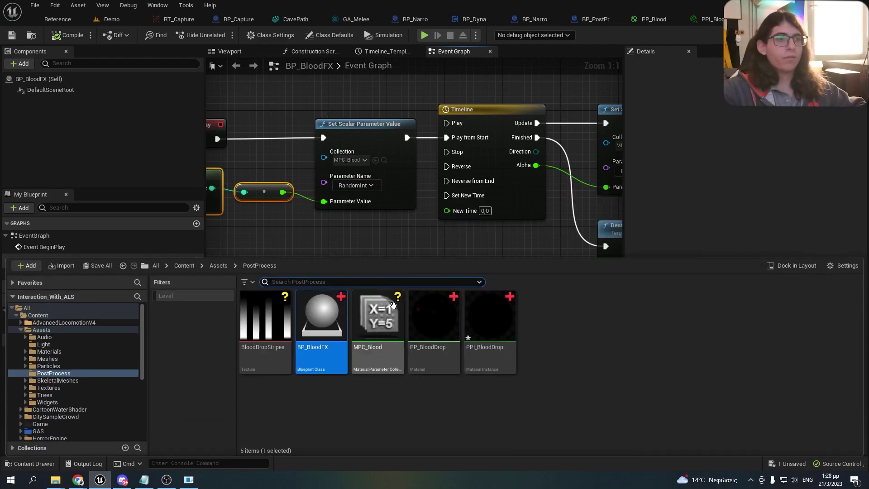
pyautogui.doubleClick(378, 346)
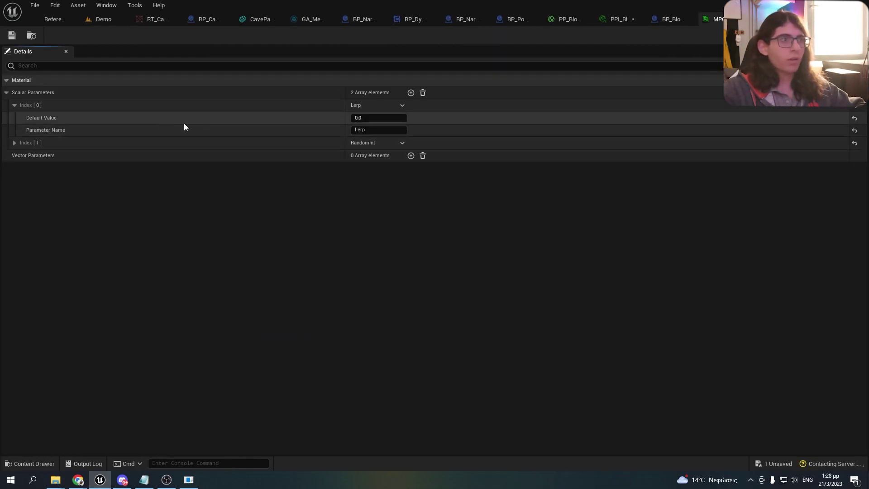
# Step: Expand the RandomInt entry in MPC_Blood, and open the BP_BloodFX Timeline to examine its full Alpha curve
pyautogui.click(15, 143)
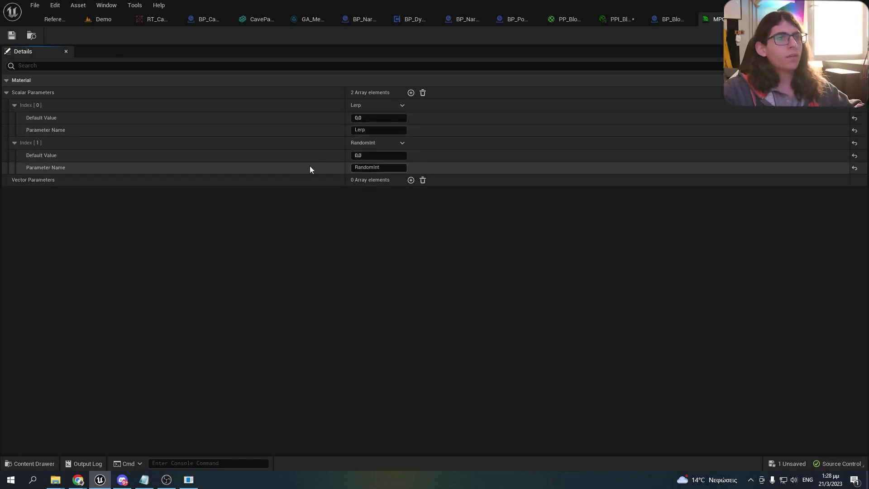
pyautogui.click(673, 20)
pyautogui.moveTo(413, 202); pyautogui.dragTo(357, 217, button='right')
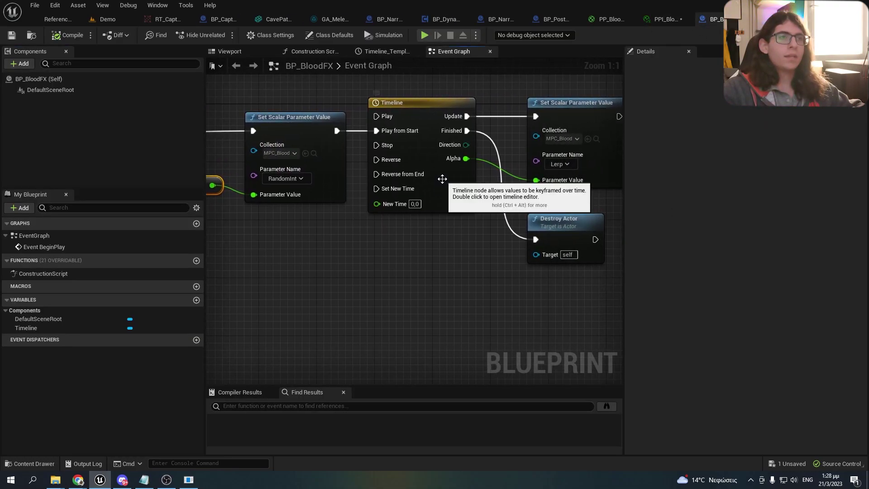
pyautogui.doubleClick(442, 180)
pyautogui.scroll(-5, 378, 172)
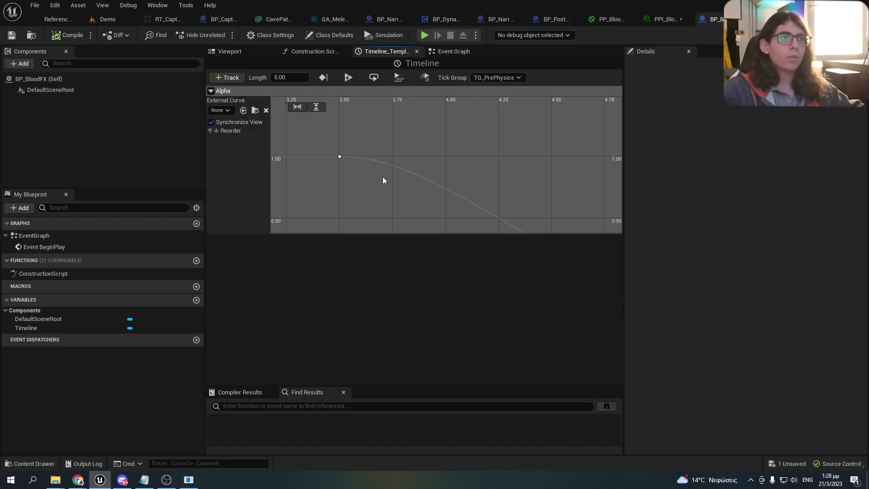
pyautogui.scroll(-2, 380, 168)
pyautogui.moveTo(380, 164); pyautogui.dragTo(455, 170, button='right')
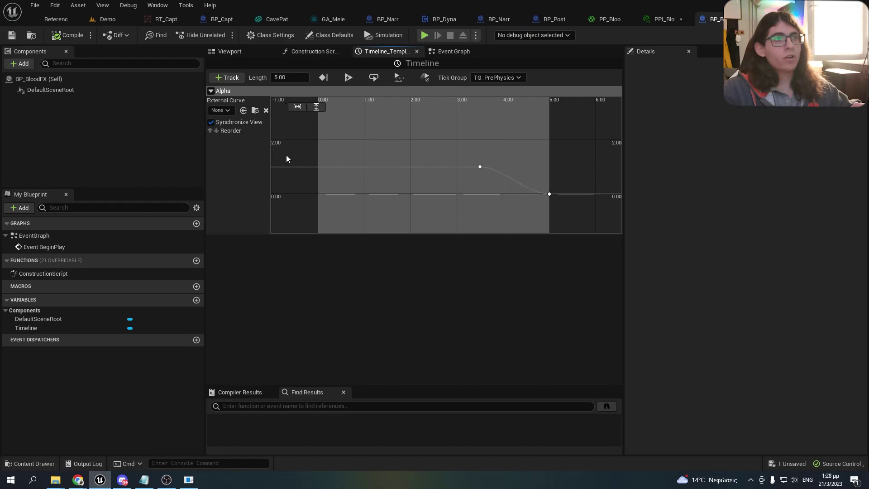
pyautogui.moveTo(479, 166)
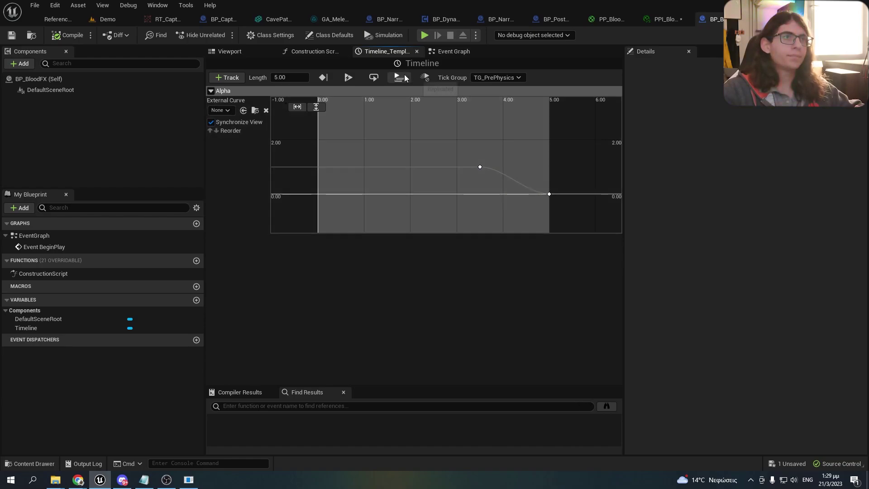
# Step: Examine the Event Graph nodes that set the Lerp parameter on the Timeline's update and destroy the actor on finish
pyautogui.click(450, 52)
pyautogui.moveTo(487, 148); pyautogui.dragTo(397, 149, button='right')
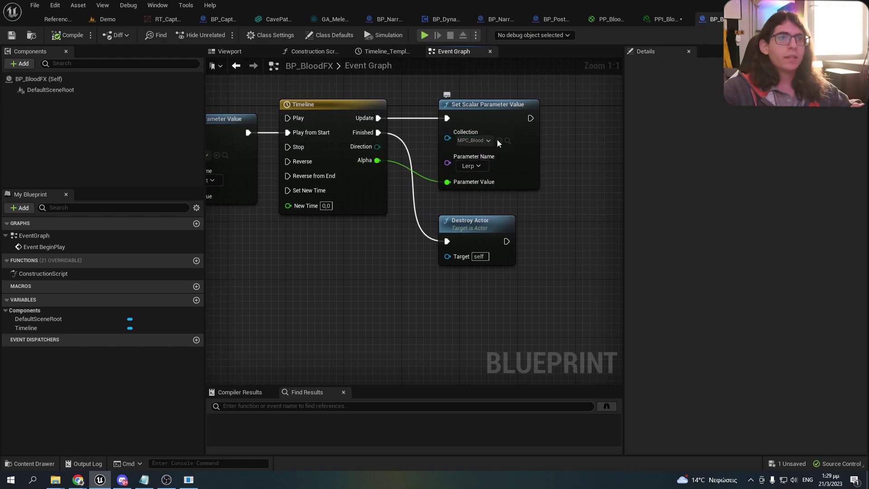
pyautogui.click(472, 121)
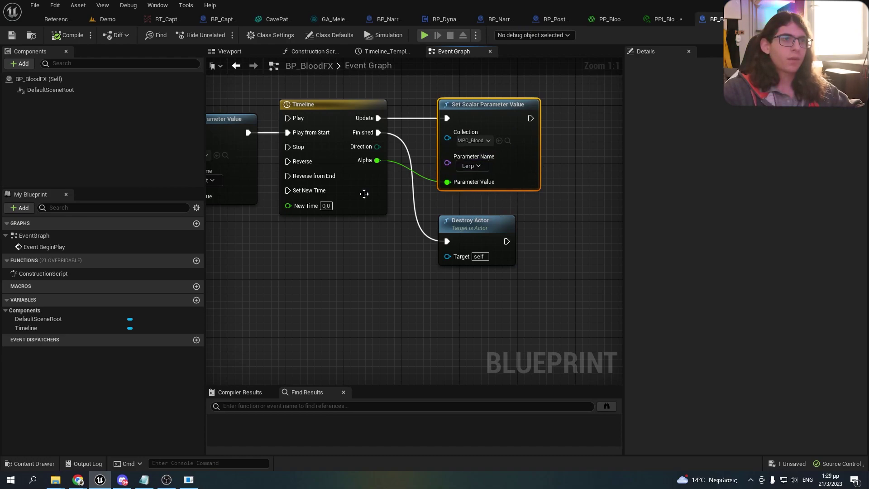
pyautogui.click(321, 103)
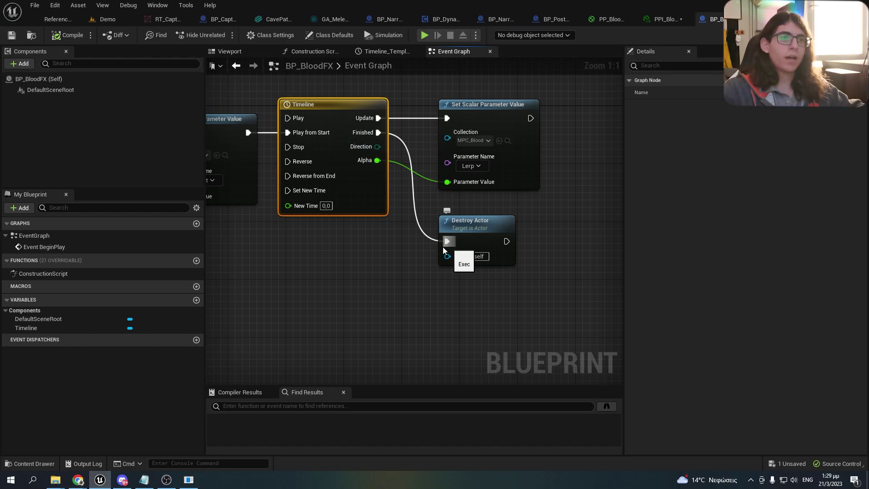
pyautogui.click(502, 239)
# Step: Select the whole BP_BloodFX node chain from Event BeginPlay to Destroy Actor to review it
pyautogui.moveTo(380, 270); pyautogui.dragTo(506, 277, button='right')
pyautogui.scroll(-3, 392, 257)
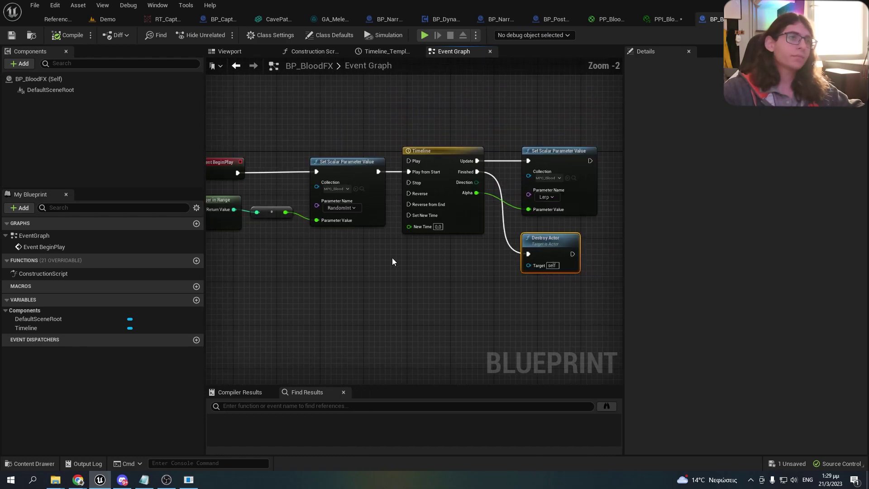
pyautogui.moveTo(342, 248); pyautogui.dragTo(392, 247, button='right')
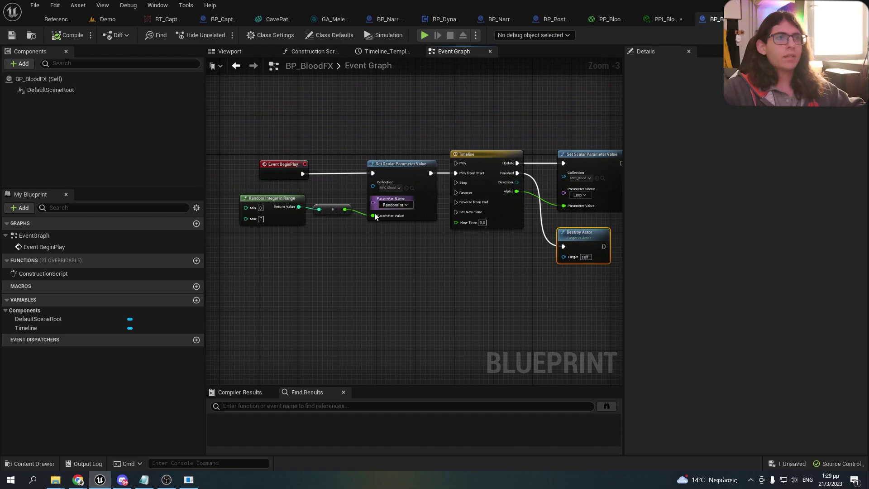
pyautogui.moveTo(266, 307); pyautogui.dragTo(619, 123)
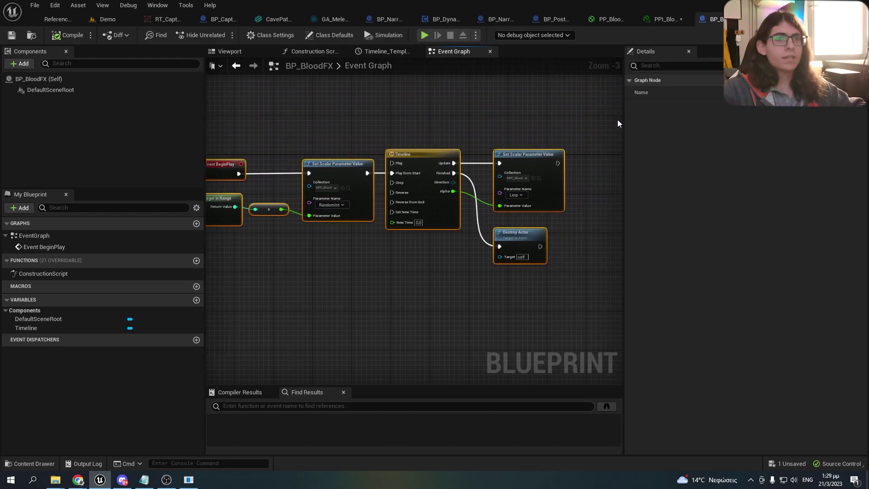
pyautogui.moveTo(349, 298); pyautogui.dragTo(405, 293, button='right')
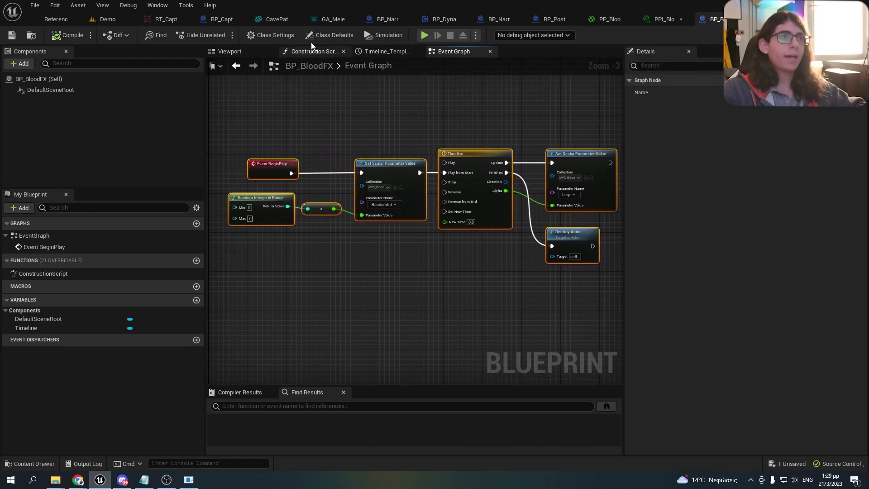
# Step: Open the GA_MeleeBase ability graph and select the Is Player? variable feeding the NOT condition of the Branch
pyautogui.click(327, 20)
pyautogui.scroll(-1, 295, 201)
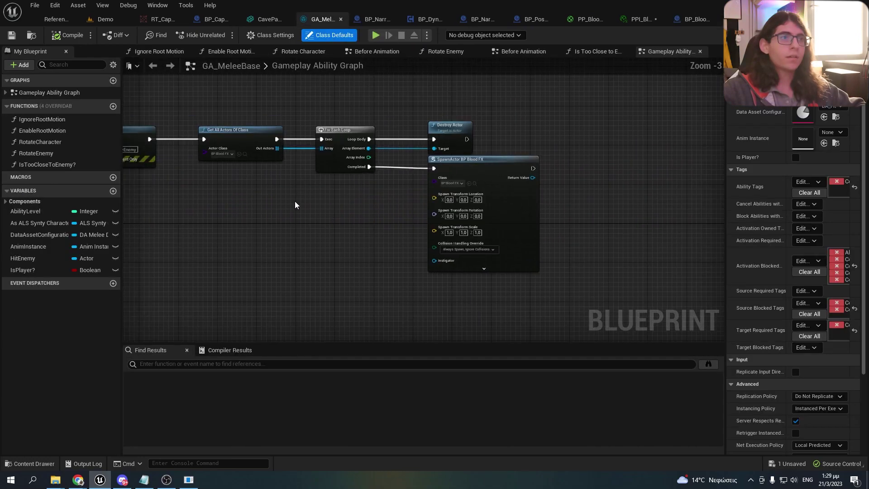
pyautogui.moveTo(294, 199); pyautogui.dragTo(423, 223, button='right')
pyautogui.moveTo(332, 211); pyautogui.dragTo(320, 205, button='right')
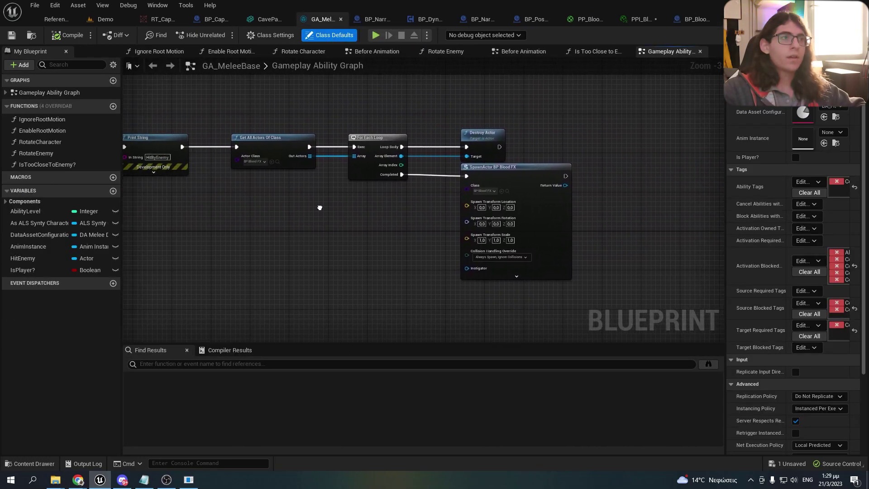
pyautogui.moveTo(234, 186); pyautogui.dragTo(476, 192, button='right')
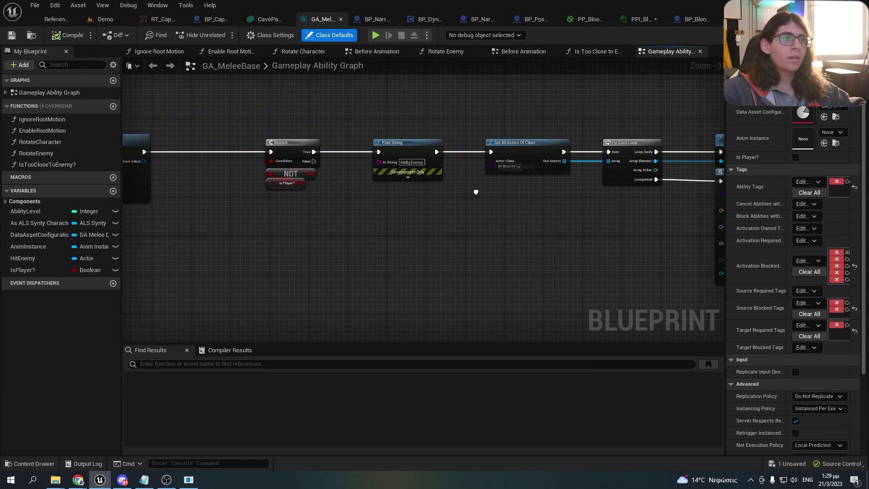
pyautogui.scroll(3, 264, 206)
pyautogui.moveTo(283, 213); pyautogui.dragTo(337, 138)
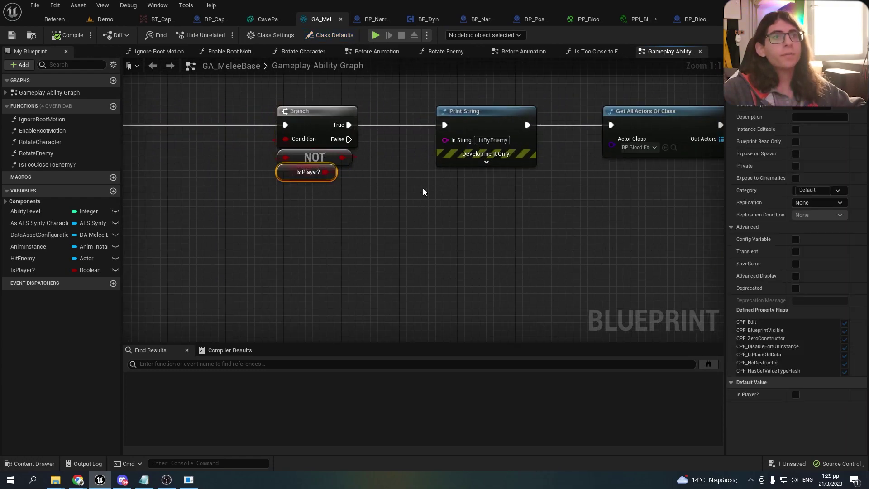
# Step: Examine the HitByEnemy Print String, the loop destroying existing BP Blood FX actors, and the SpawnActor BP Blood FX node
pyautogui.moveTo(423, 190); pyautogui.dragTo(182, 203, button='right')
pyautogui.click(265, 169)
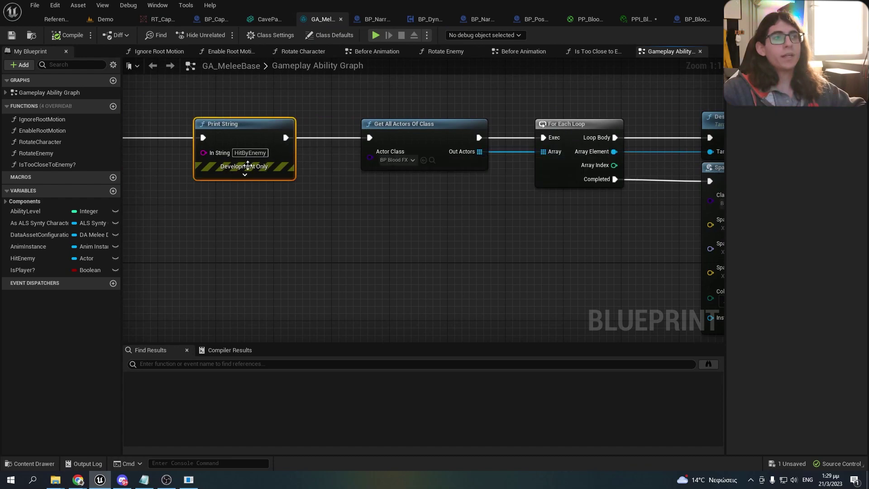
pyautogui.moveTo(377, 185); pyautogui.dragTo(227, 193, button='right')
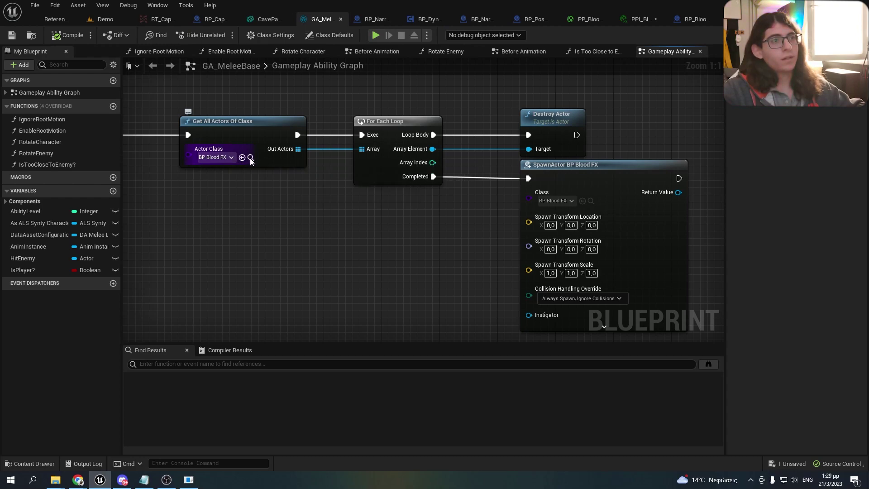
pyautogui.moveTo(539, 119); pyautogui.dragTo(397, 77, button='right')
pyautogui.click(516, 167)
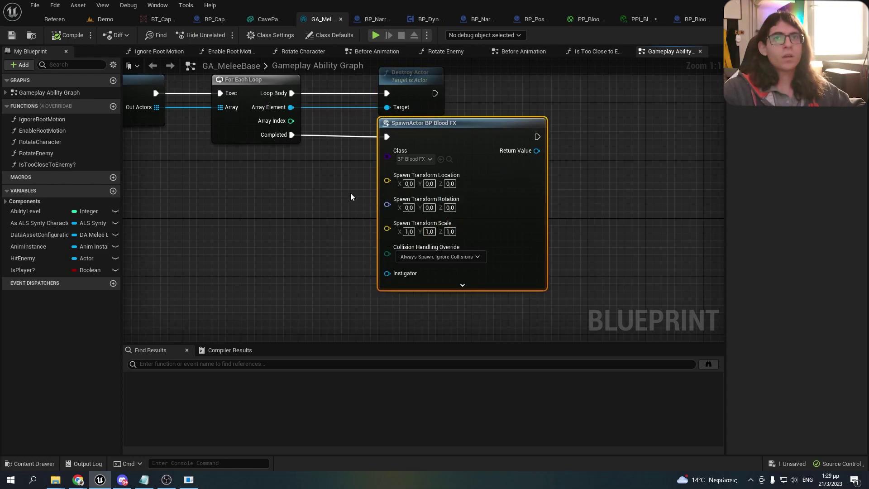
# Step: Check the drops in the Demo level, and connect MPC_Blood's Lerp parameter to input B of the Multiply before Saturate in PP_BloodDrop
pyautogui.click(103, 19)
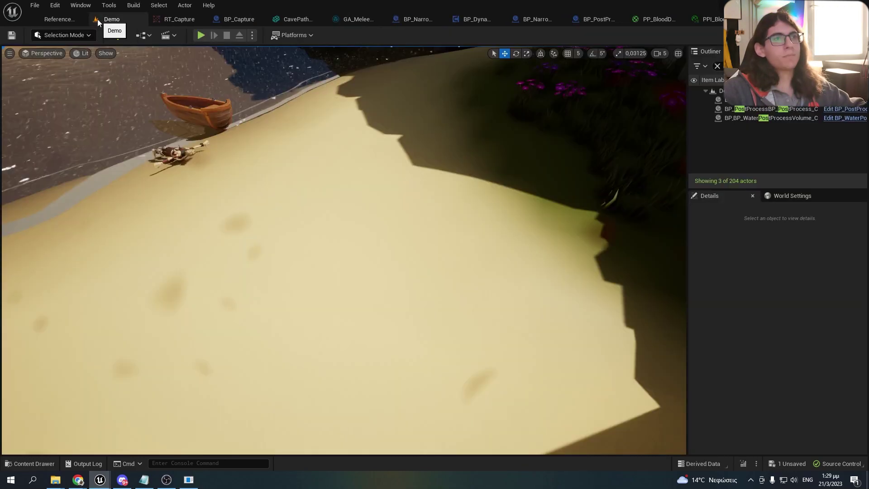
pyautogui.moveTo(344, 250); pyautogui.dragTo(272, 147, button='right')
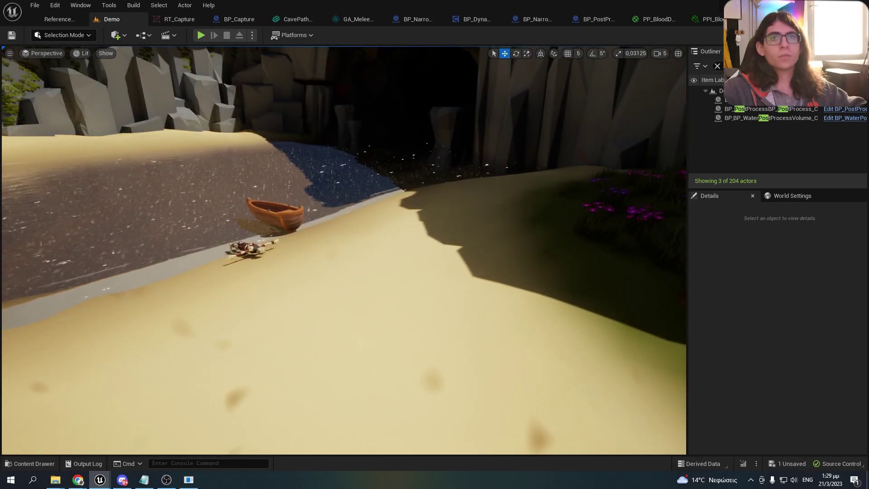
pyautogui.click(646, 24)
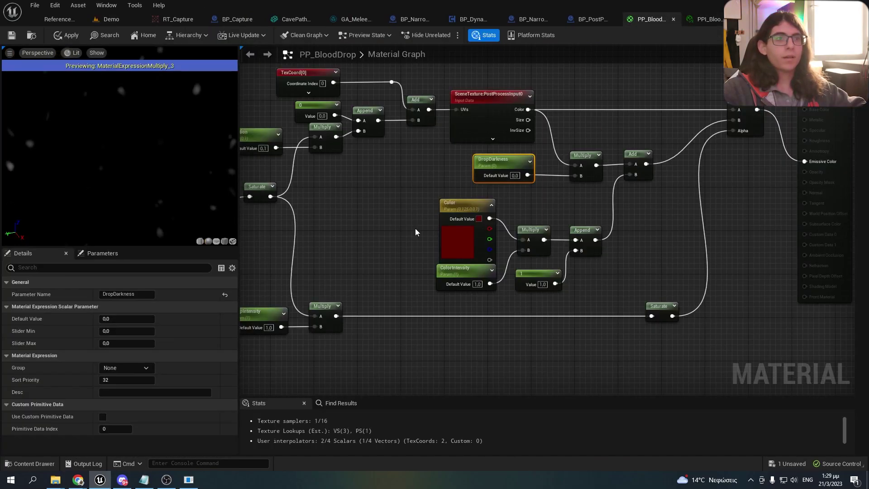
pyautogui.scroll(3, 413, 231)
pyautogui.moveTo(406, 207); pyautogui.dragTo(427, 169)
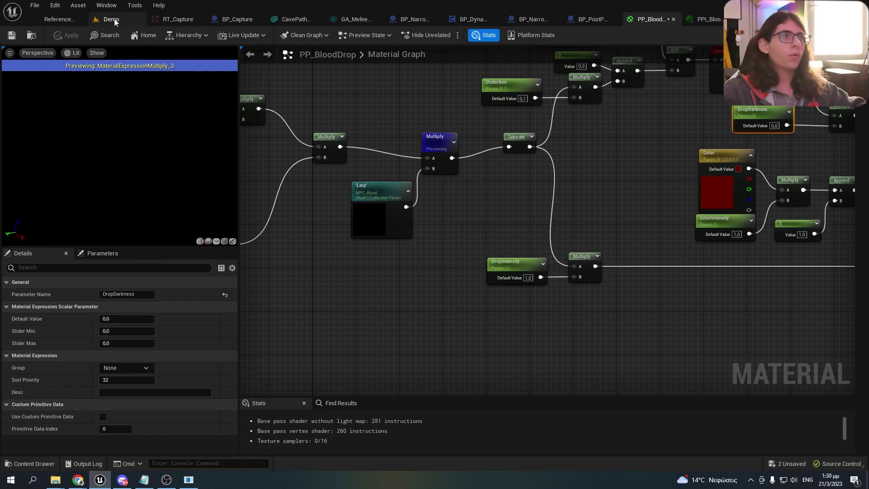
# Step: Play-test the Demo level, moving the character up to the skeleton enemy near the boat
pyautogui.click(112, 20)
pyautogui.moveTo(306, 167)
pyautogui.mouseDown(button='right')
pyautogui.moveTo(294, 127)
pyautogui.moveTo(306, 166)
pyautogui.mouseUp(button='right')
pyautogui.press('q')
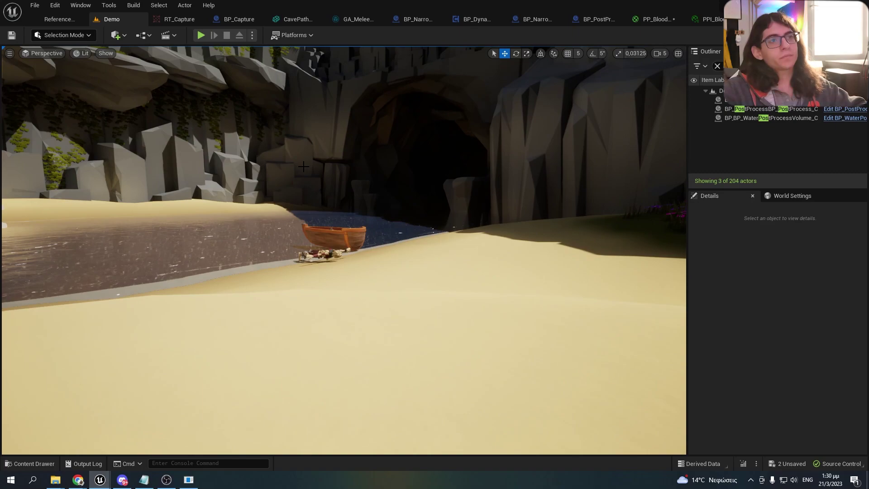
pyautogui.hotkey('alt', 'p')
pyautogui.press('w')
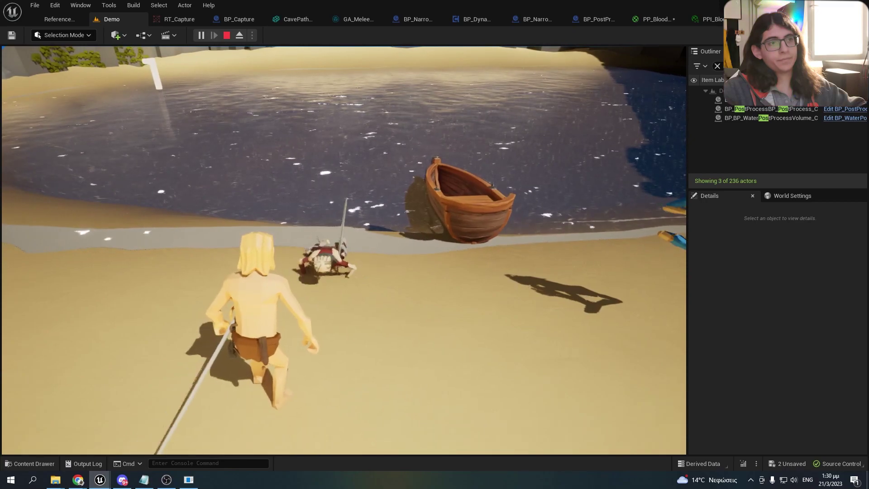
pyautogui.press('e')
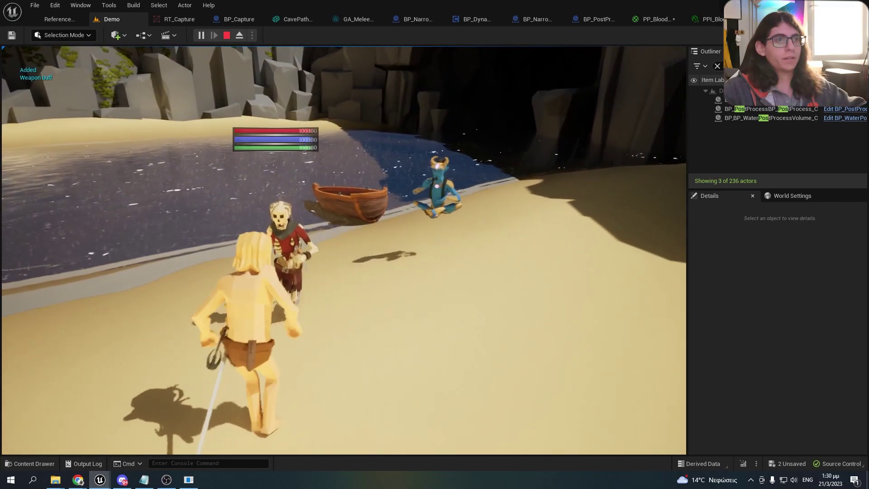